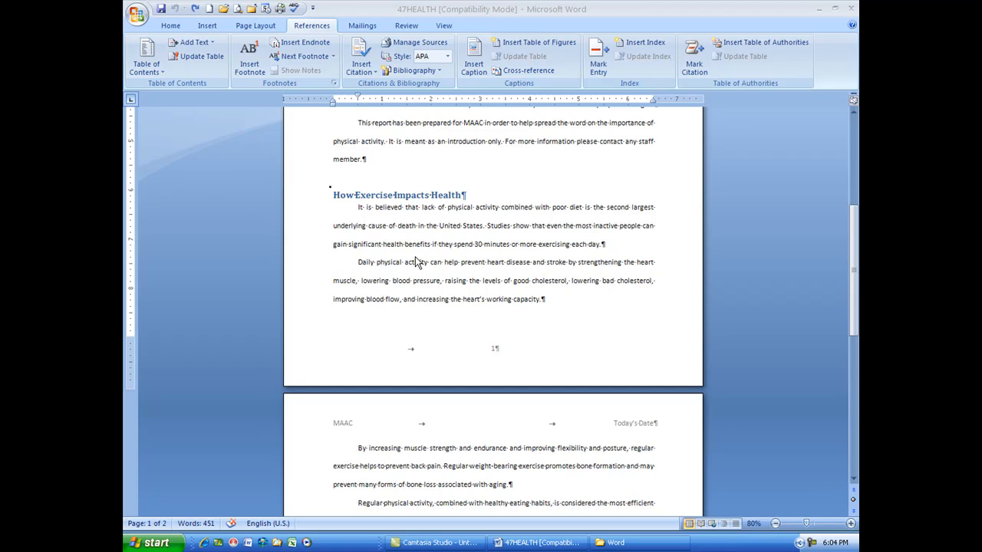
Step: Insert a footnote after "physical activity." in the second paragraph of the Introduction
drag(857, 240, 857, 192)
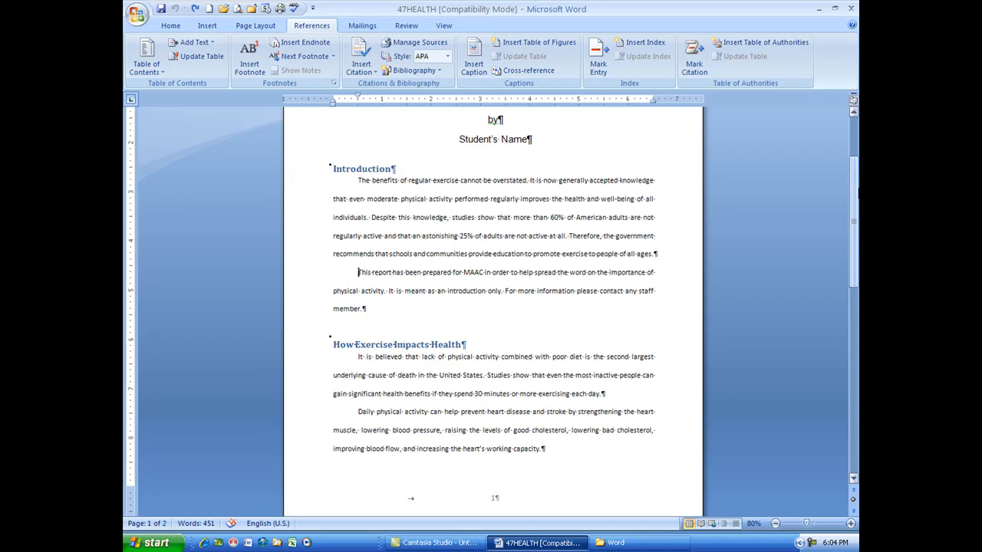
click(857, 195)
drag(857, 195, 851, 212)
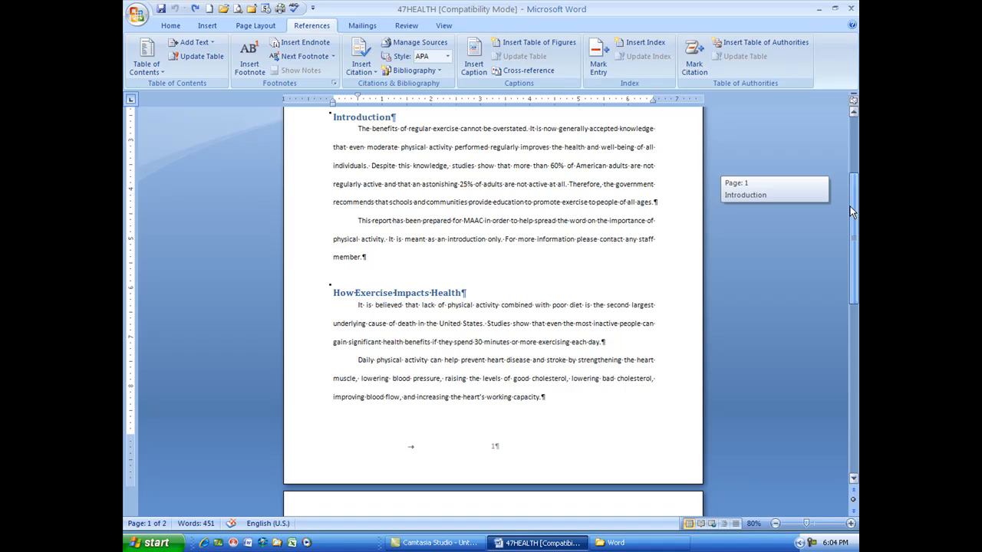
drag(851, 213, 851, 212)
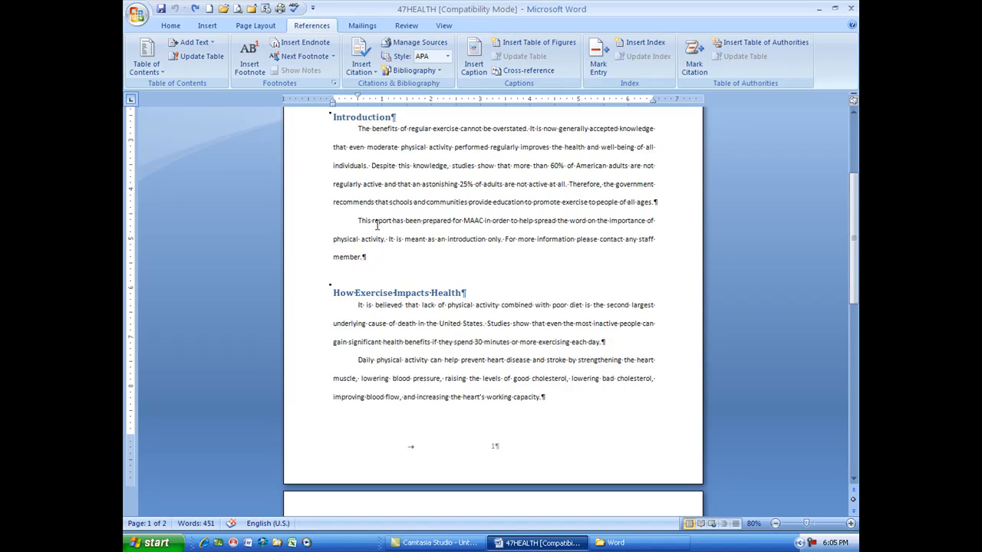
click(256, 66)
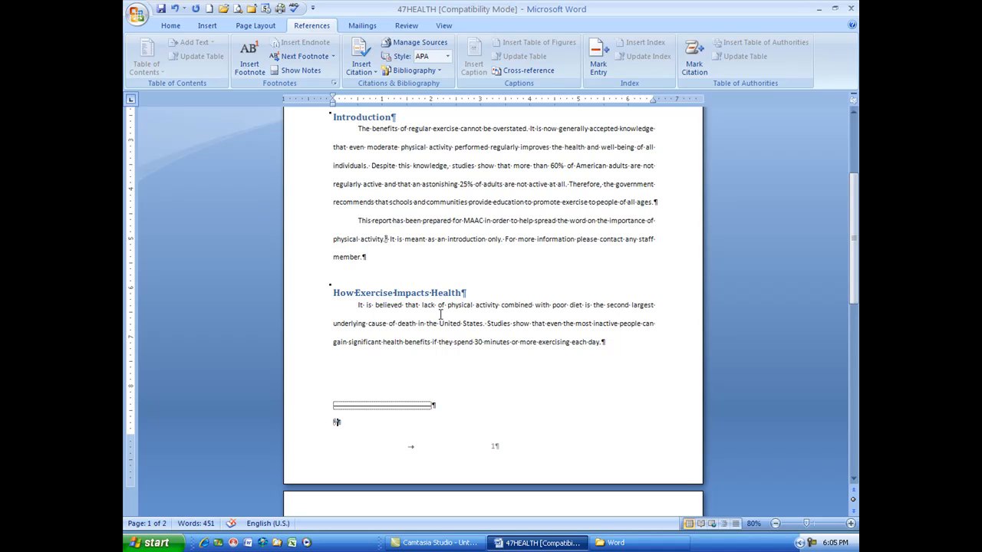
Step: Zoom the document to 120% and enter "Bookname, Author, date" as the footnote's text
scroll(440, 299, up, 2)
scroll(438, 243, up, 2)
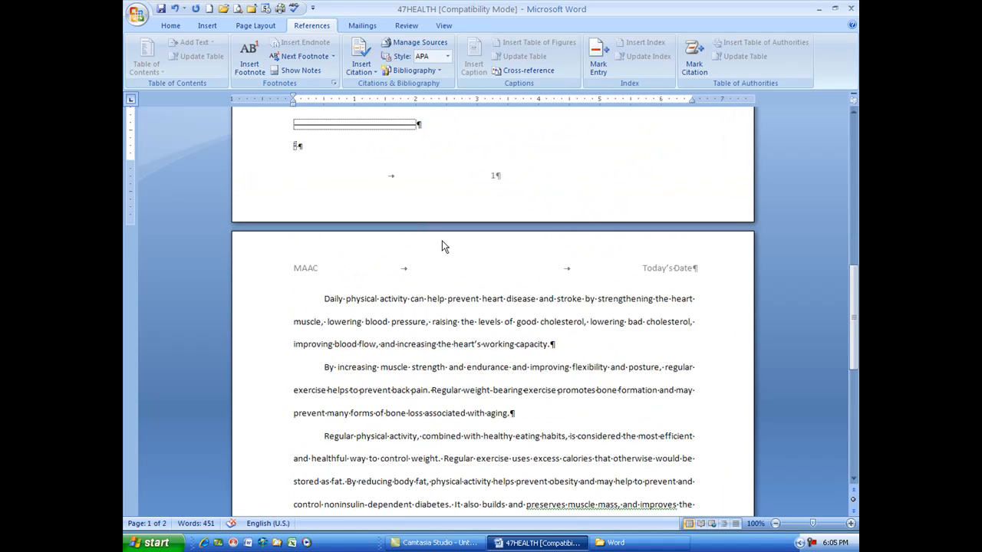
scroll(438, 243, up, 1)
scroll(432, 243, up, 2)
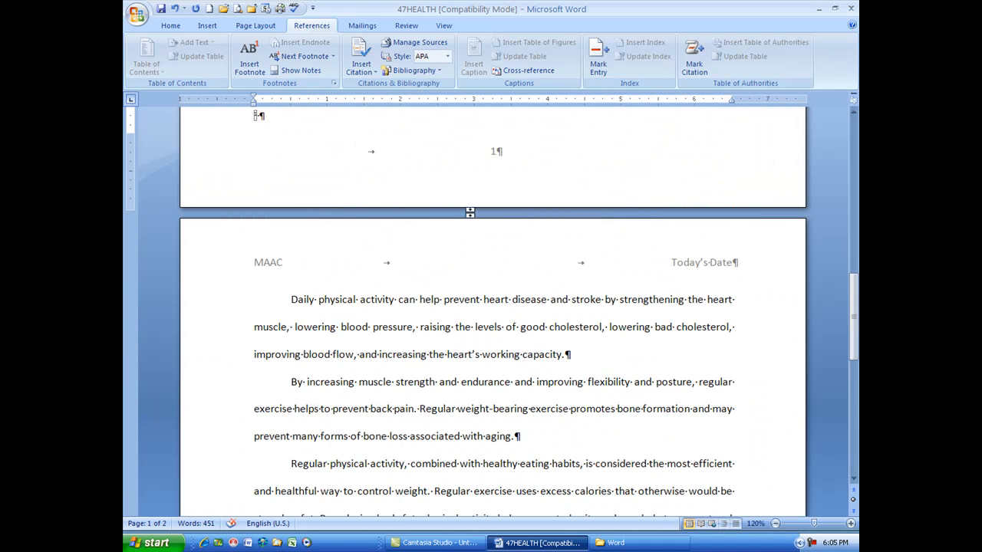
scroll(465, 158, up, 5)
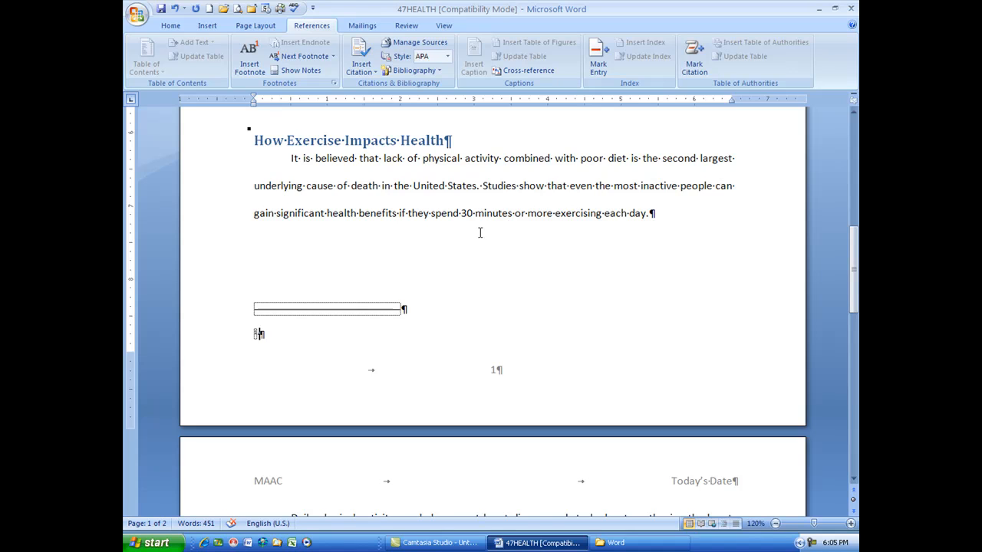
scroll(488, 231, up, 3)
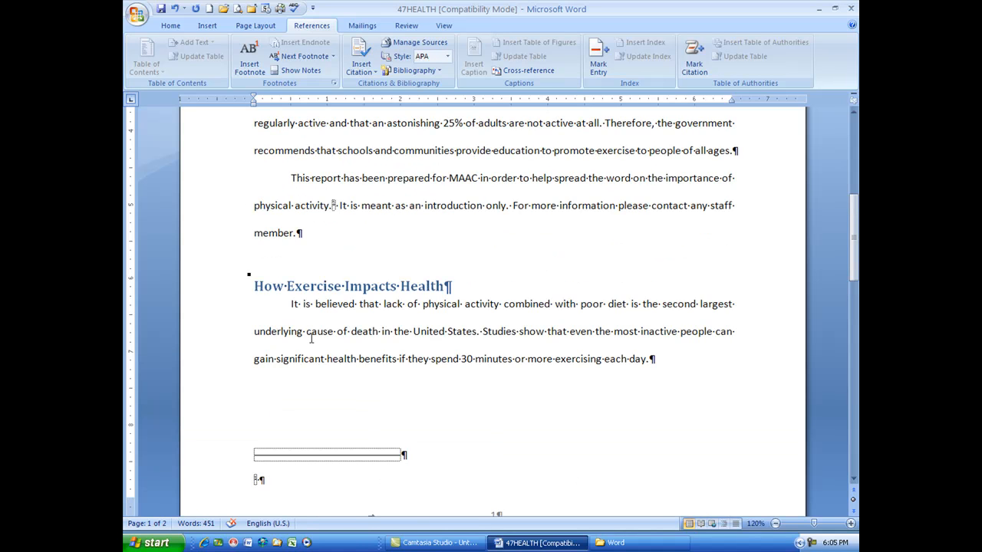
scroll(198, 449, down, 4)
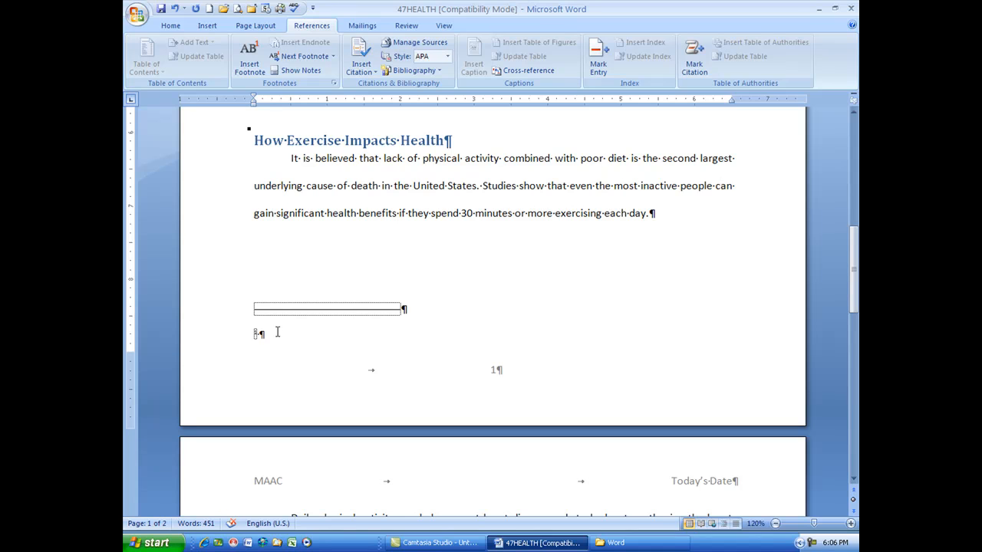
text(Bookname, Author)
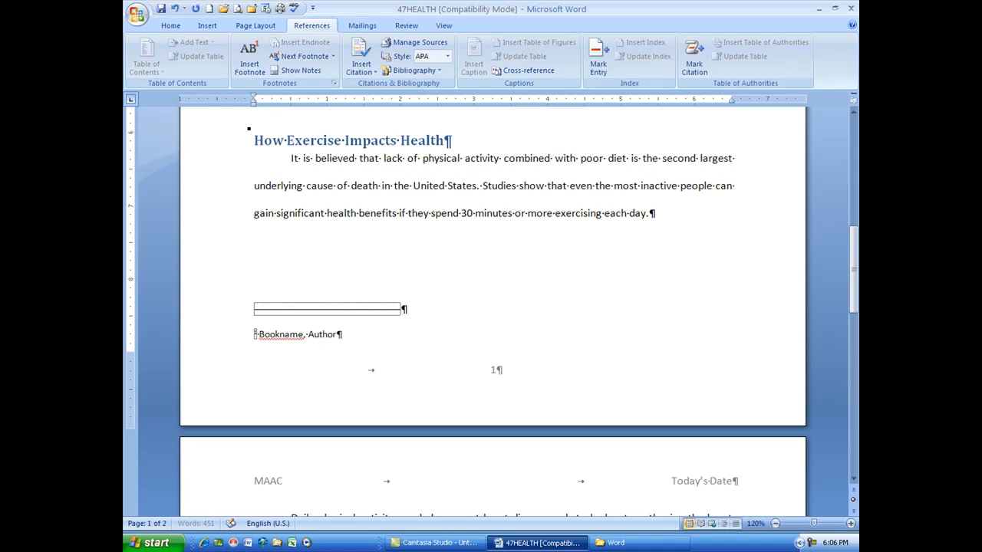
text(, date)
Step: Insert a footnote before "It is believed" under "How Exercise Impacts Health" with the text "Bookname, Author, date"
scroll(376, 277, up, 4)
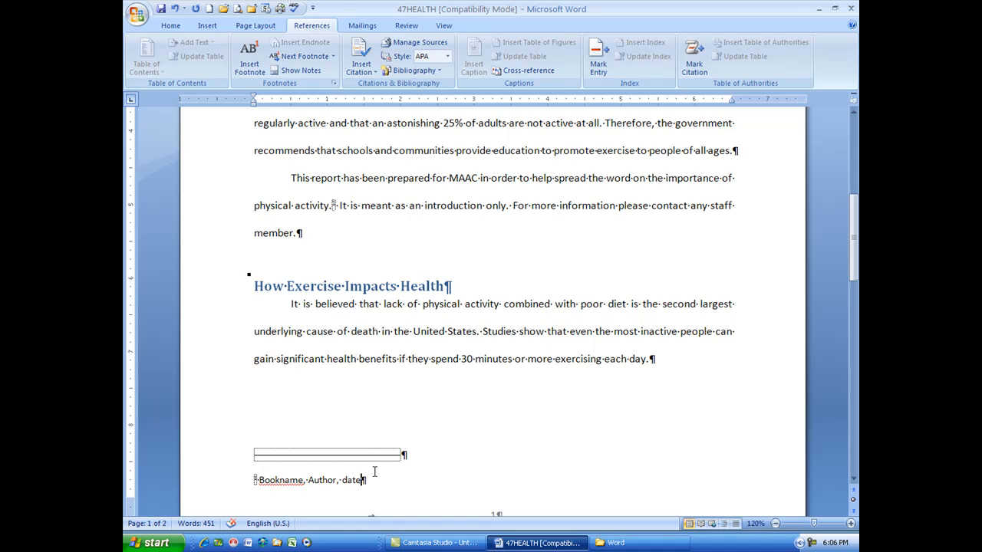
click(286, 306)
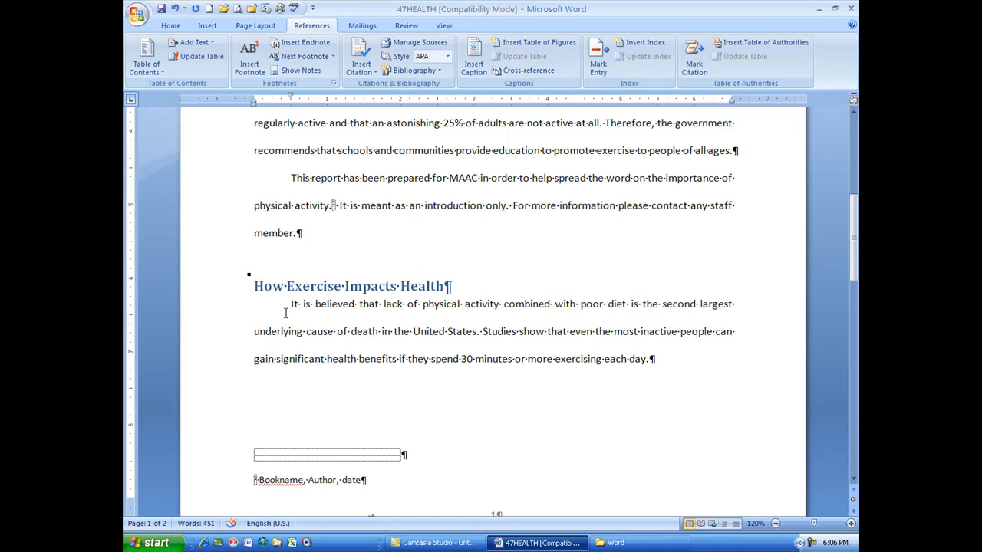
click(250, 62)
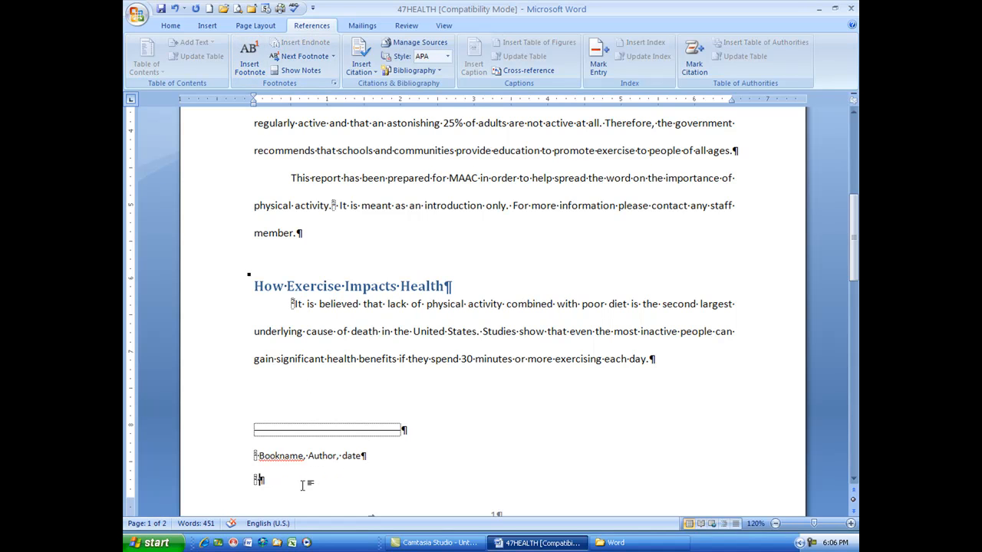
text(Bookname, Author, date)
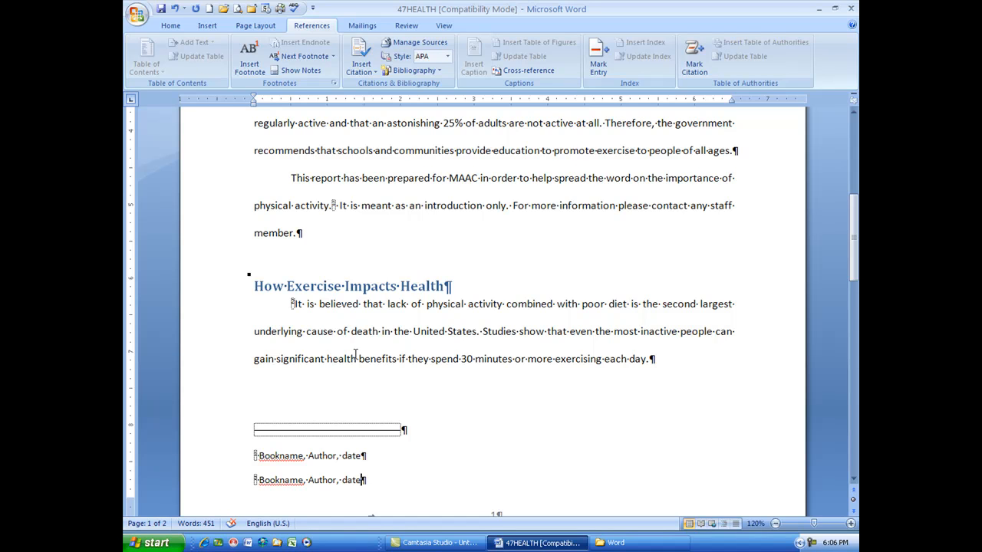
Step: Undo both footnotes together with their text
click(297, 71)
scroll(441, 364, down, 3)
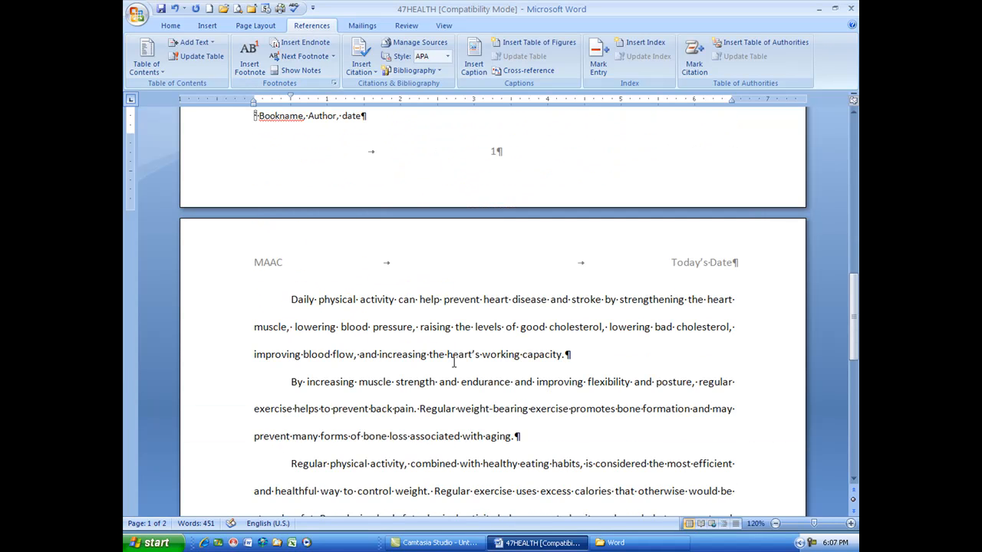
scroll(453, 362, down, 4)
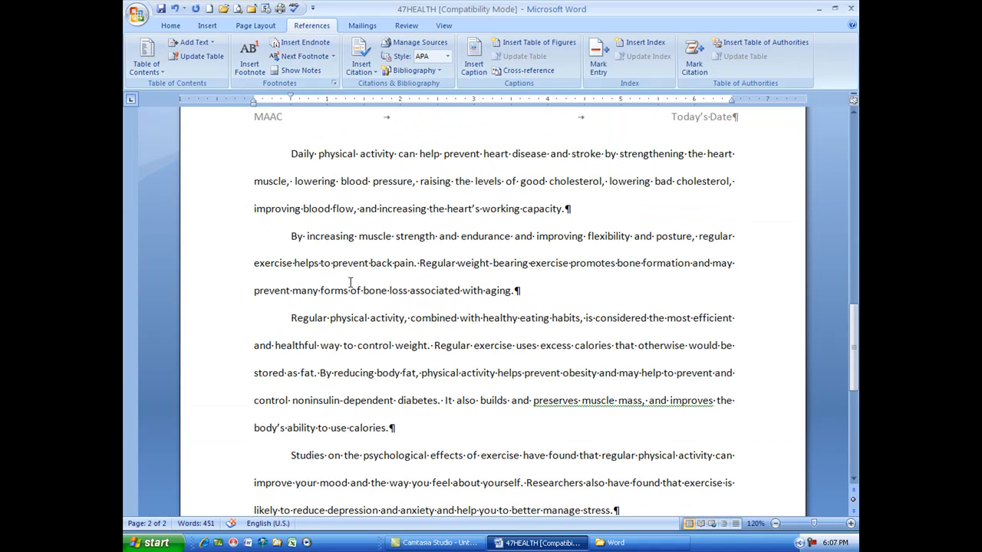
click(175, 9)
click(175, 9)
click(175, 10)
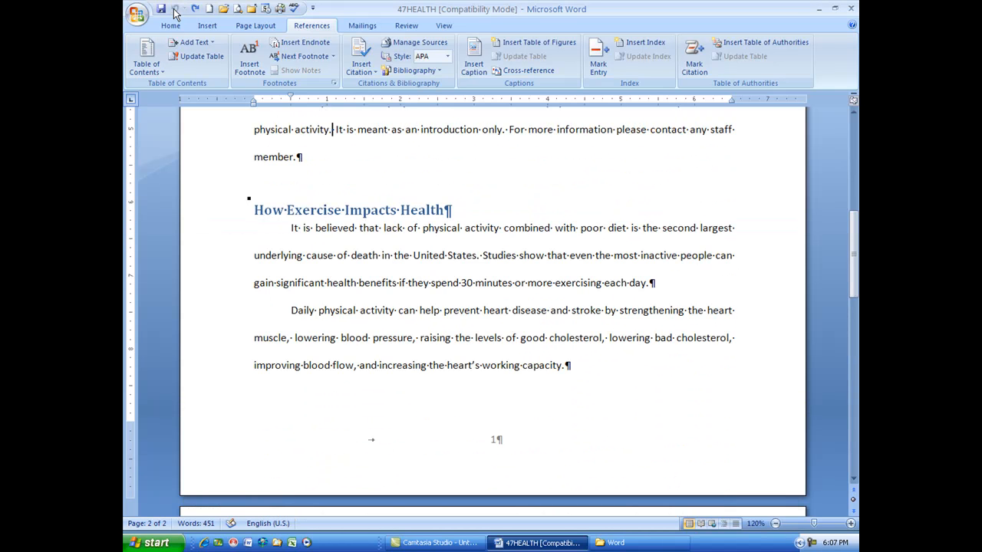
Step: Insert an endnote after "physical activity." in the second paragraph of the Introduction
scroll(444, 299, up, 5)
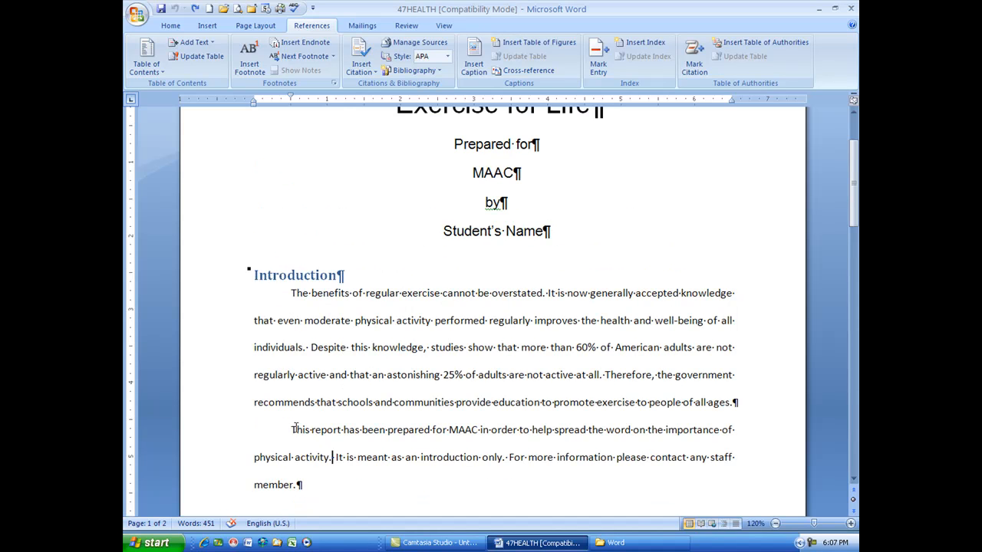
scroll(340, 451, down, 5)
scroll(366, 428, up, 2)
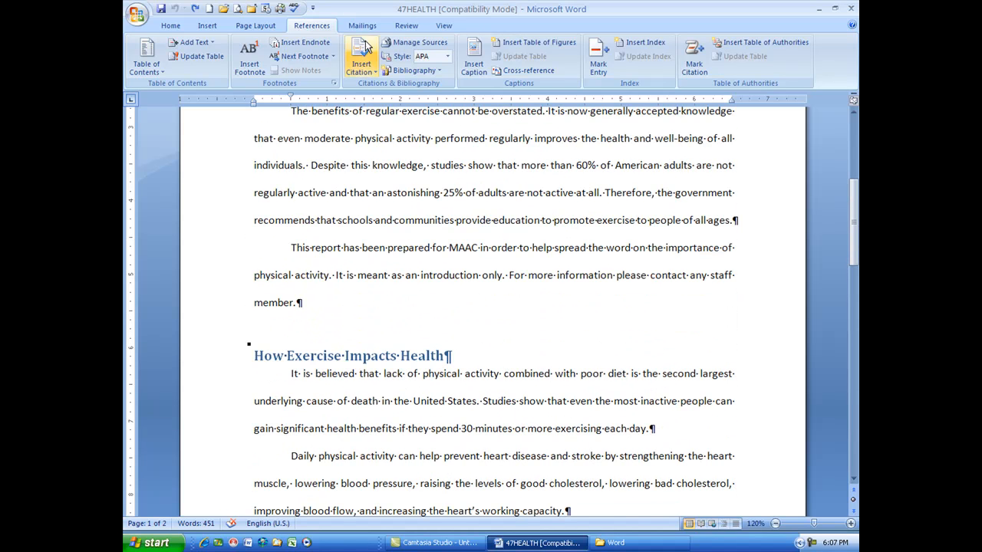
click(306, 48)
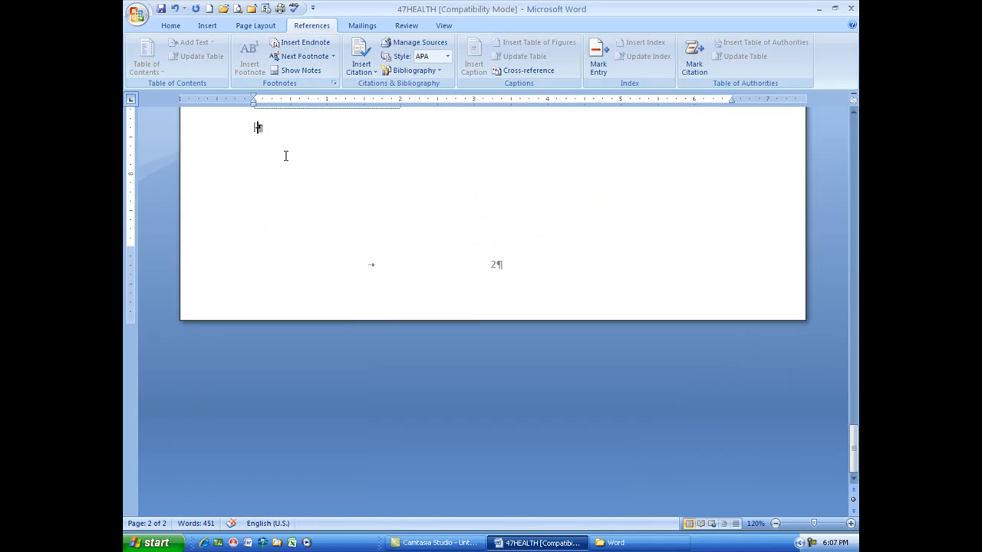
scroll(294, 222, up, 2)
scroll(297, 242, up, 10)
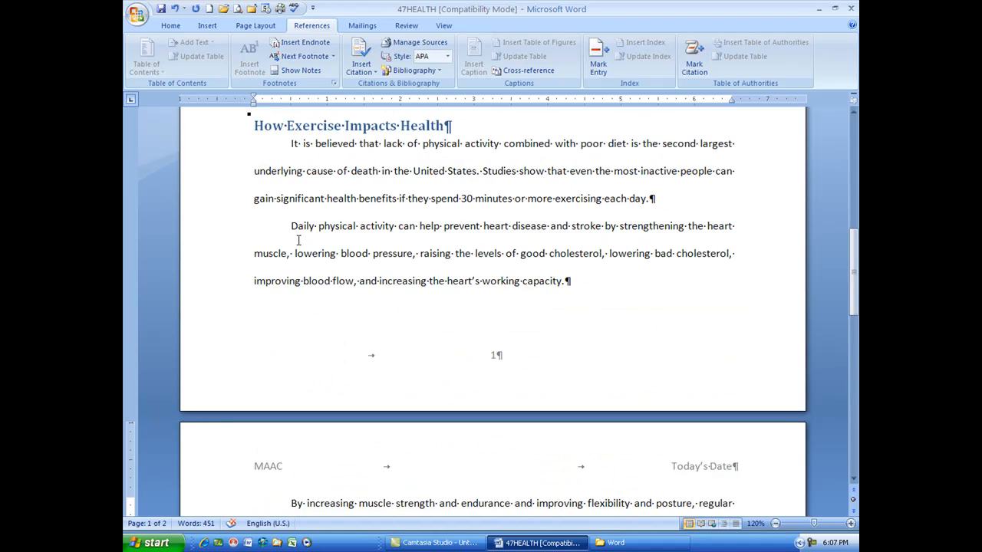
scroll(299, 240, up, 2)
Step: Enter "Book name, author, date" as the text of the endnote after the Conclusion
scroll(352, 186, down, 8)
scroll(366, 388, down, 6)
text(Book name, author, )
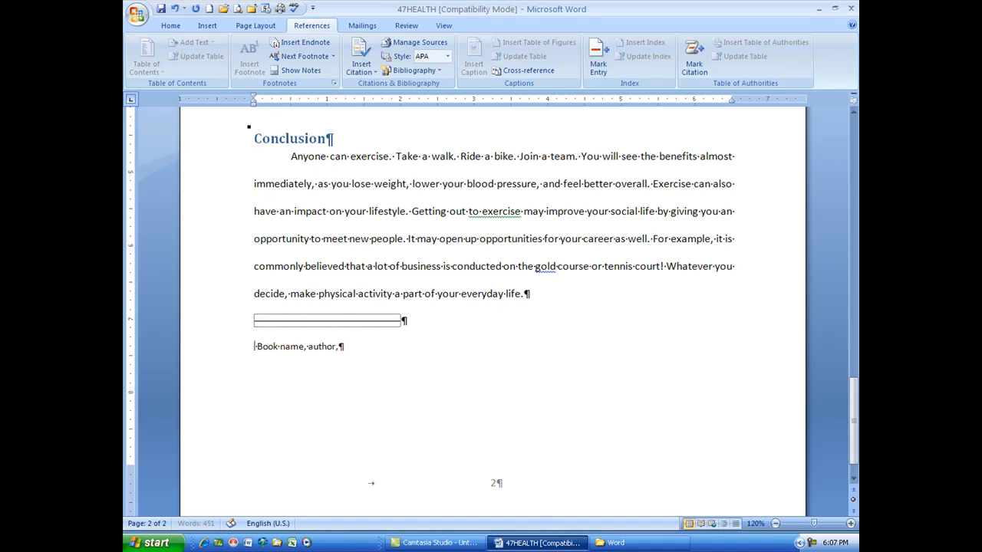
text(date)
Step: Insert a second endnote before "immediately" in the Conclusion paragraph and fill it with random placeholder text
click(254, 184)
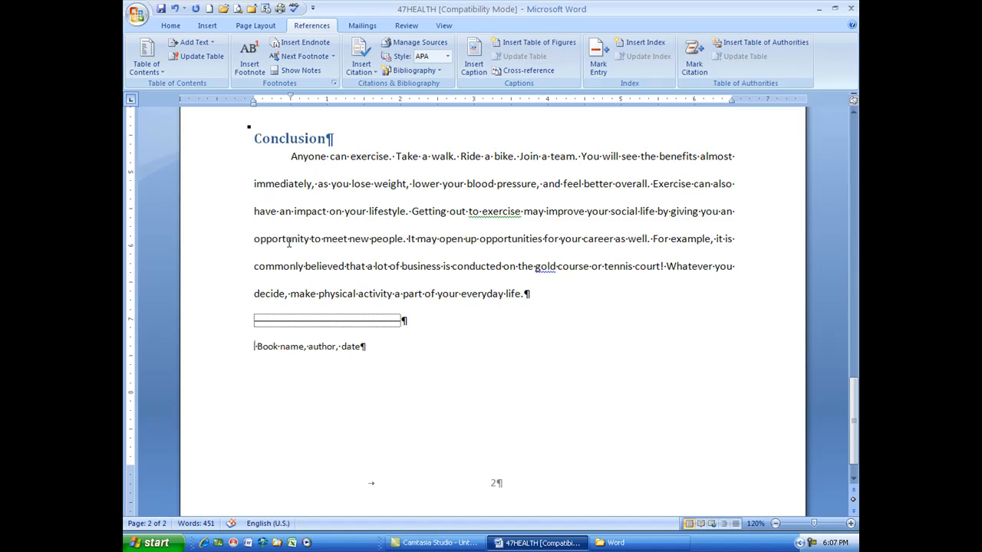
click(292, 46)
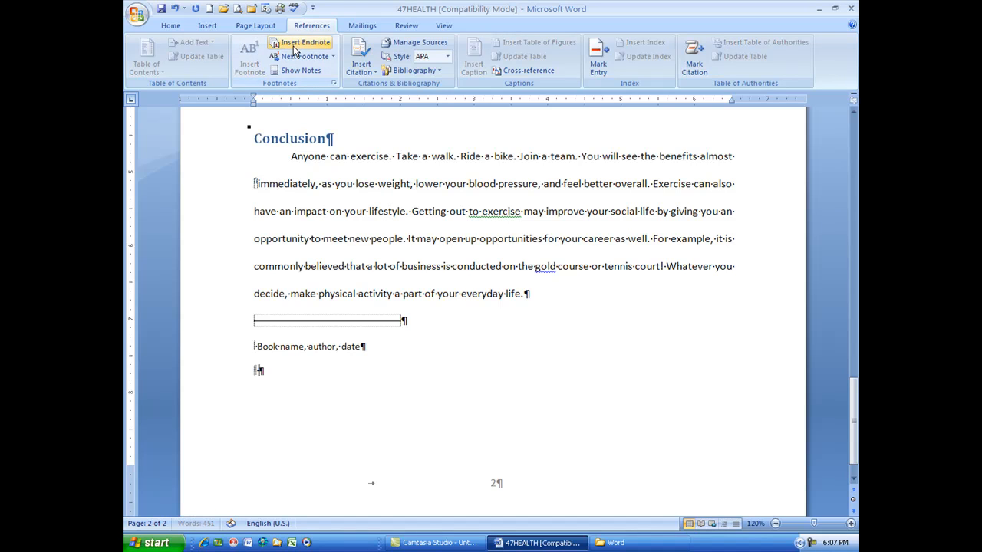
text(Kl dskjlfds f;dskj)
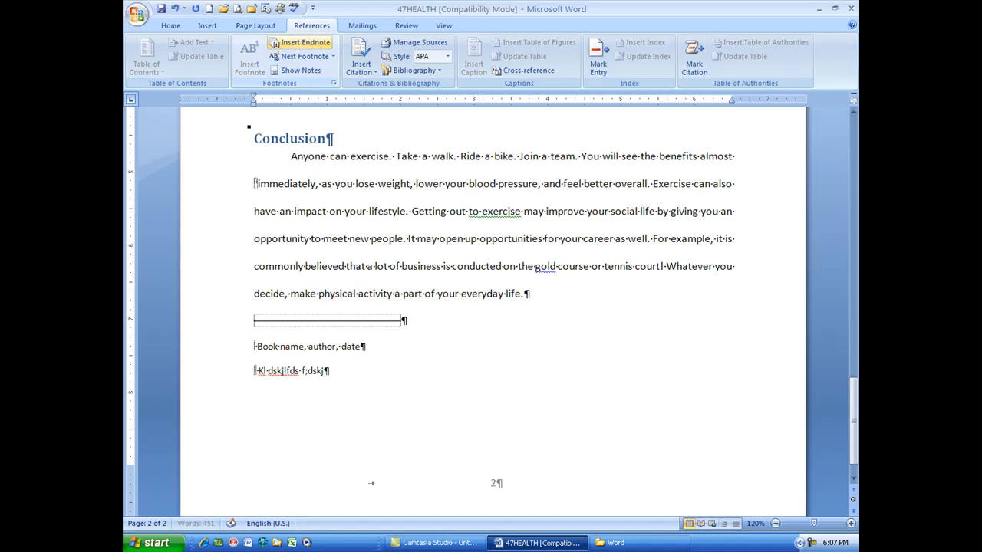
text(f;ldsjf;dsljfds; fds;lfdsfdsjf;ldsj;ldsjf;ds)
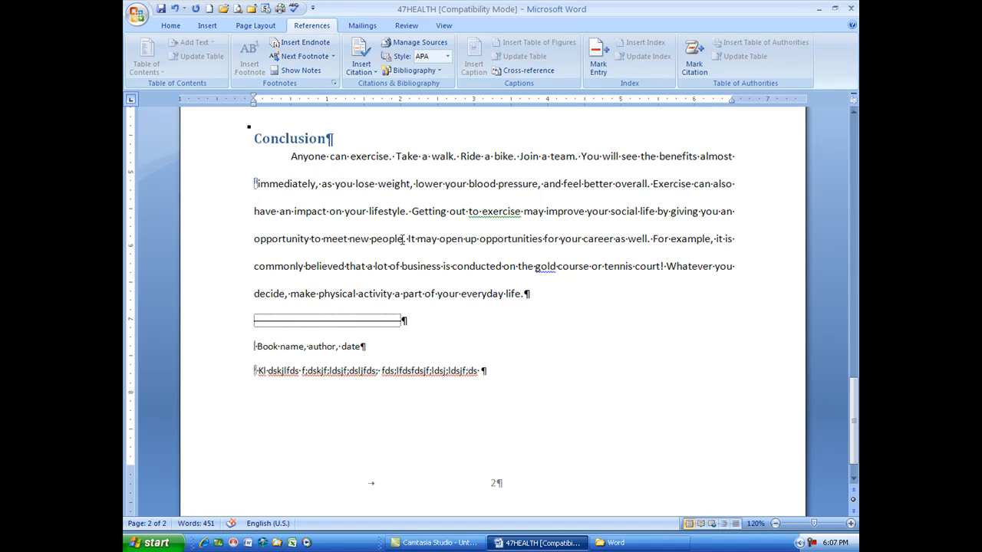
Step: Review the endnote reference marks in the Introduction and Conclusion and the endnote list at the document's end
scroll(421, 213, up, 20)
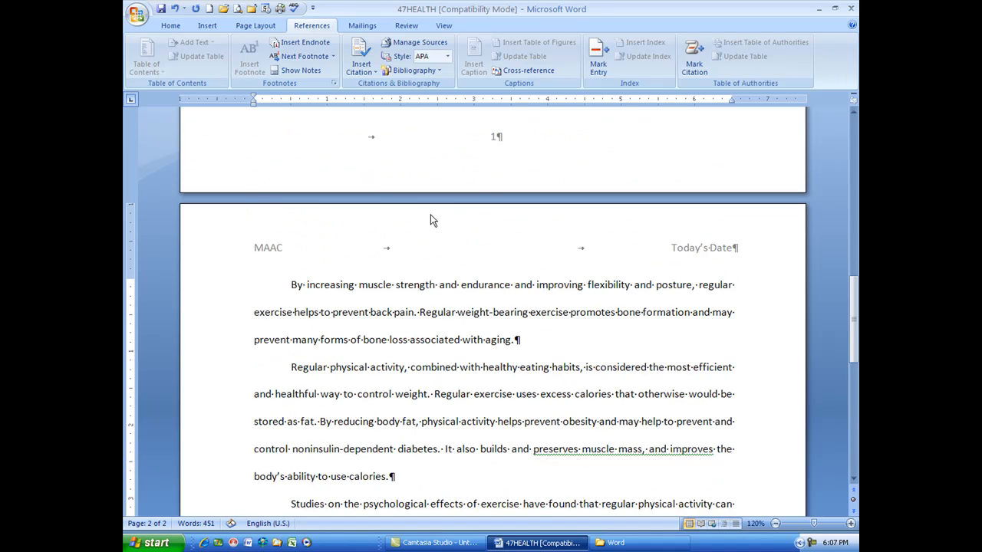
scroll(431, 216, up, 10)
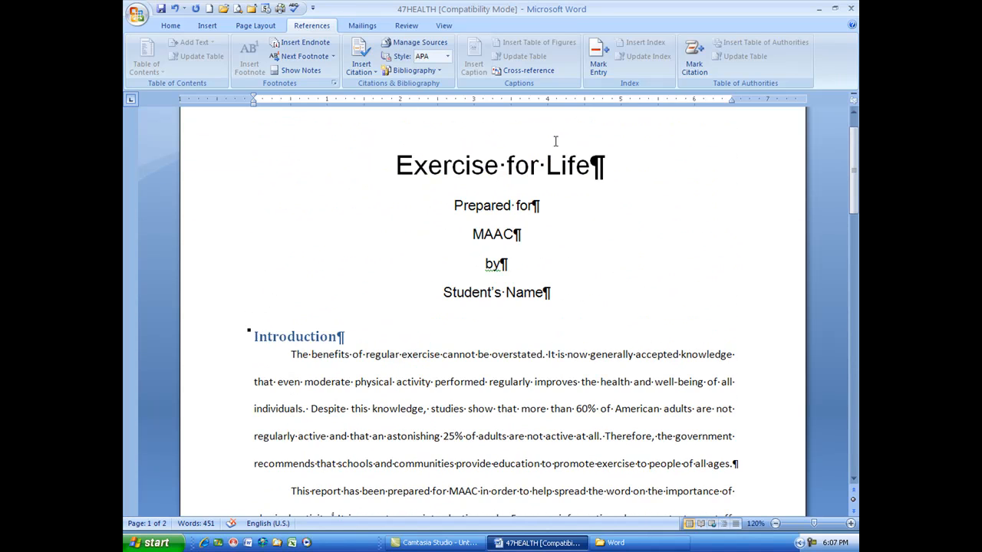
scroll(277, 362, down, 3)
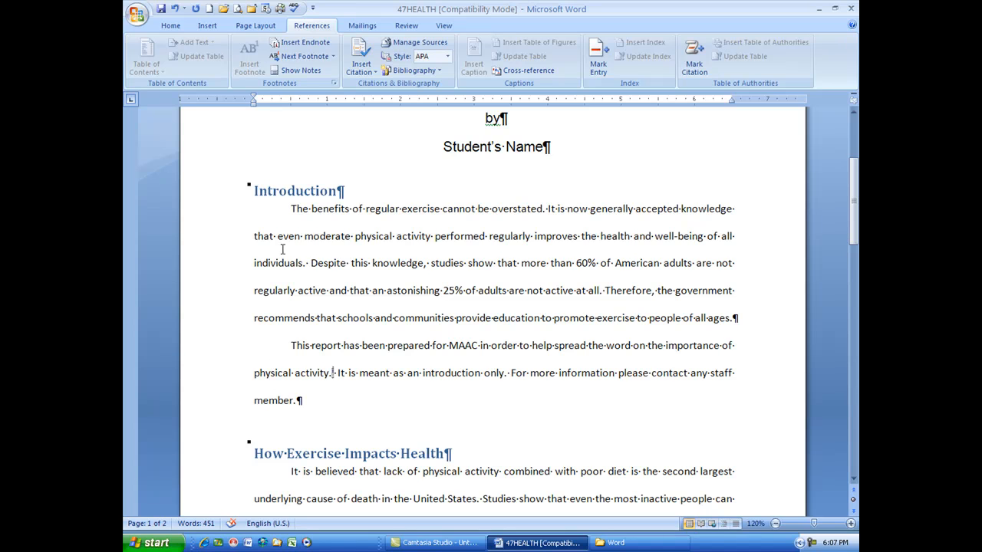
scroll(565, 412, down, 8)
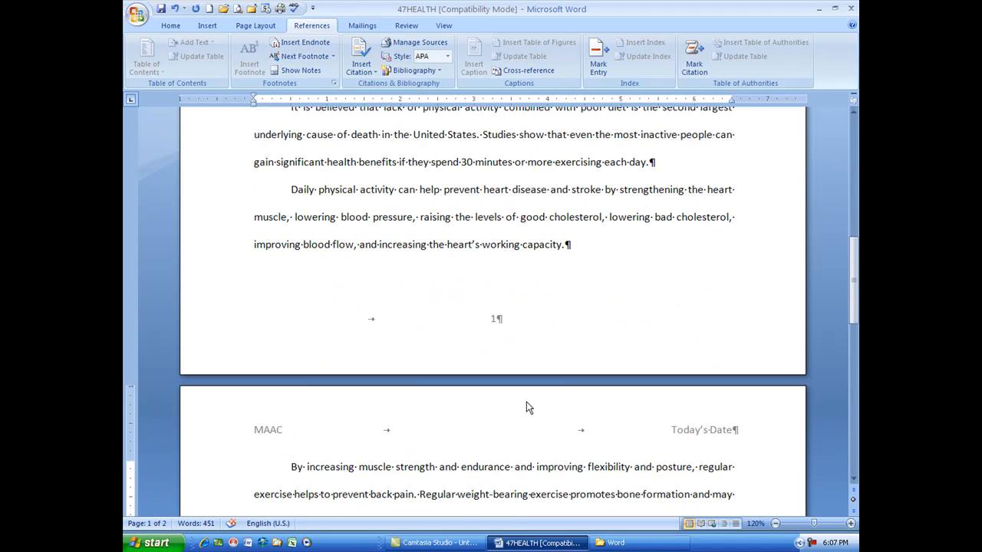
scroll(538, 407, down, 12)
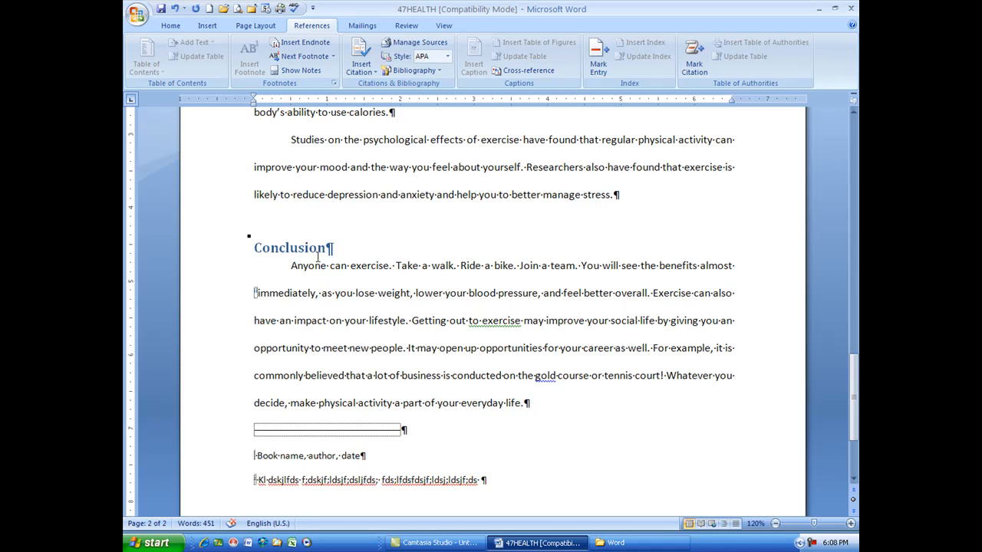
Step: Add a bookmark named "Impacts" to the heading "How Exercise Impacts Health"
scroll(271, 254, up, 10)
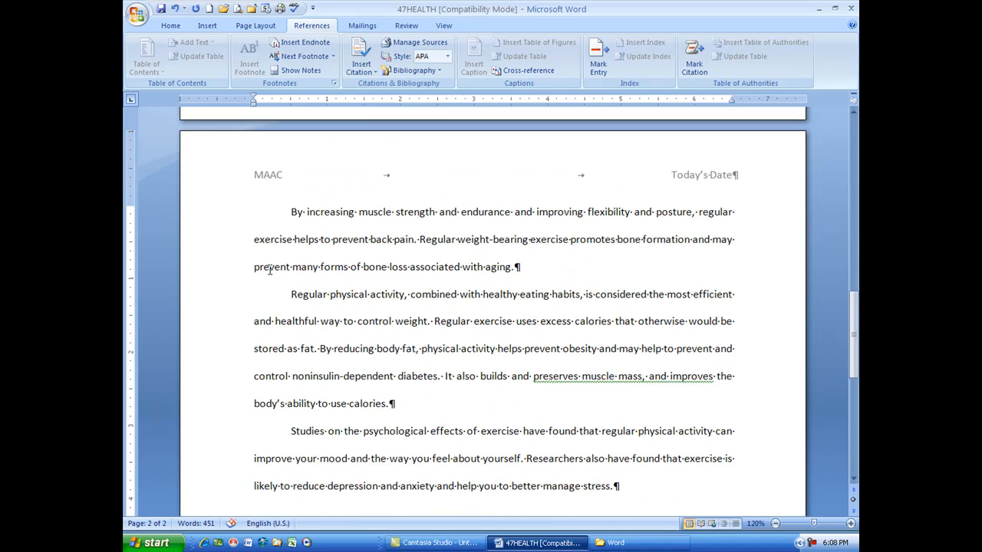
scroll(270, 269, up, 2)
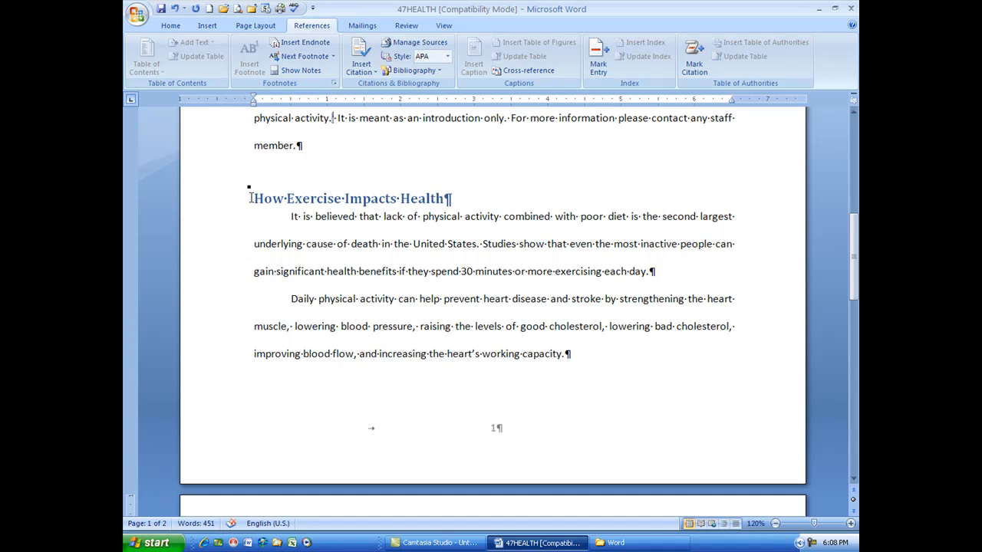
click(218, 204)
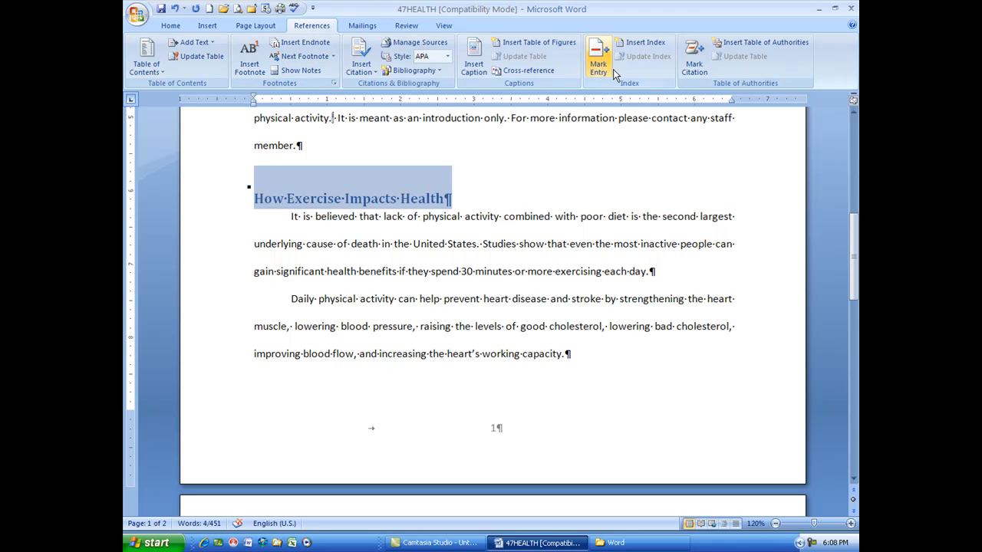
click(207, 27)
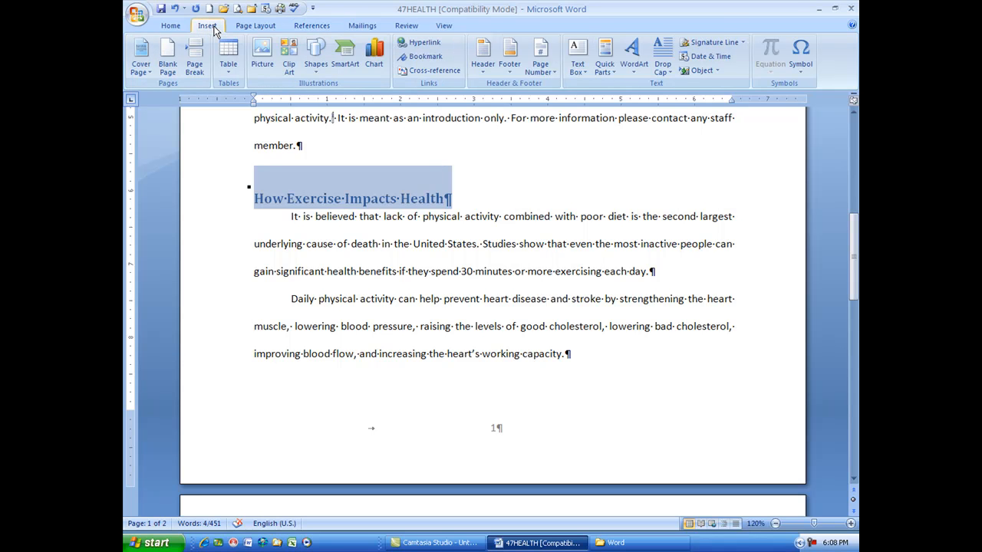
click(438, 62)
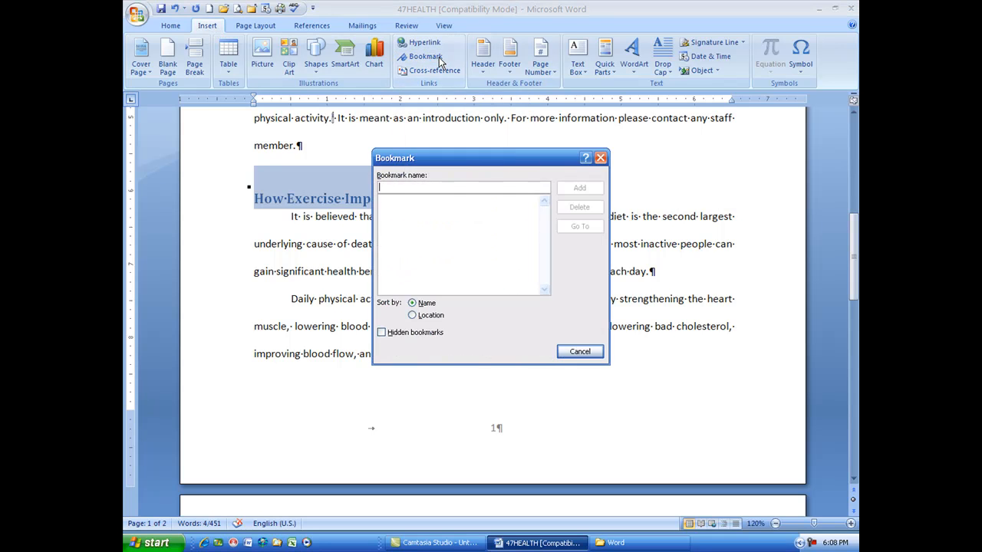
drag(495, 153, 522, 234)
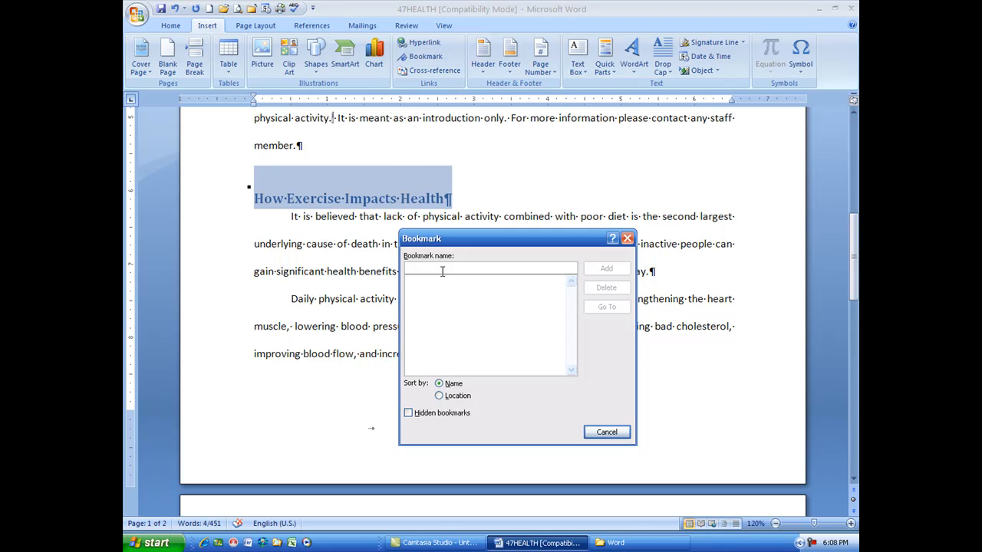
text(Impacts)
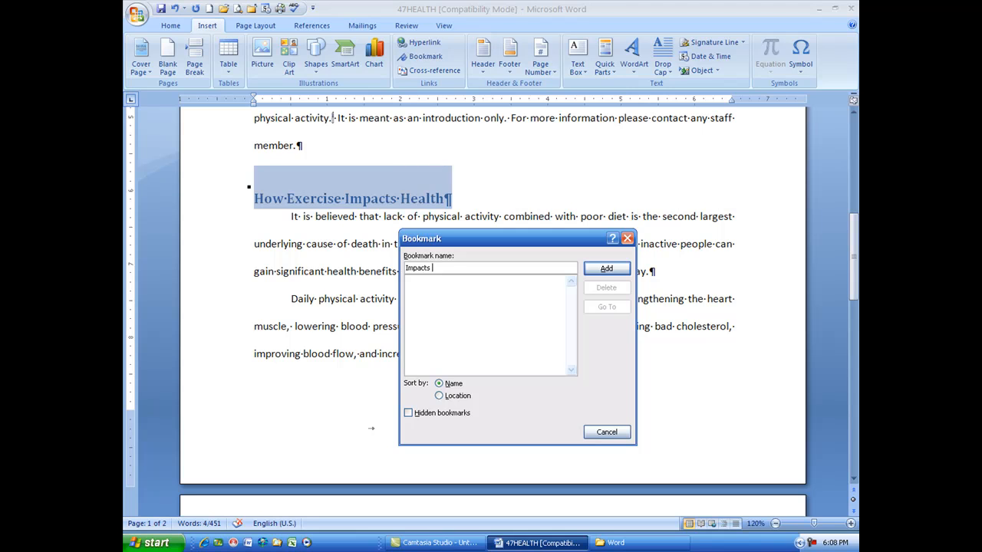
click(595, 268)
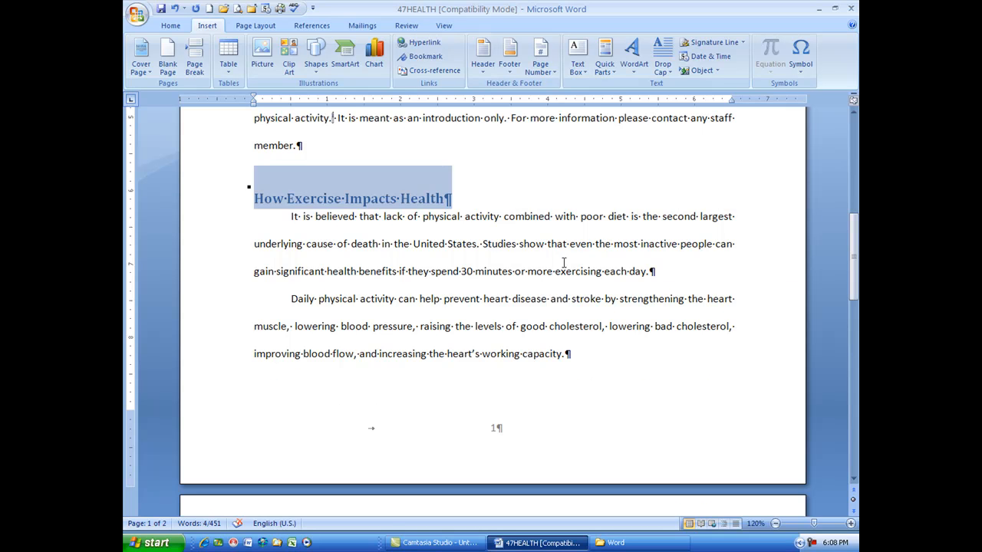
Step: From page 2, use Go To to jump to the "Impacts" bookmark and close the dialog
scroll(564, 262, down, 5)
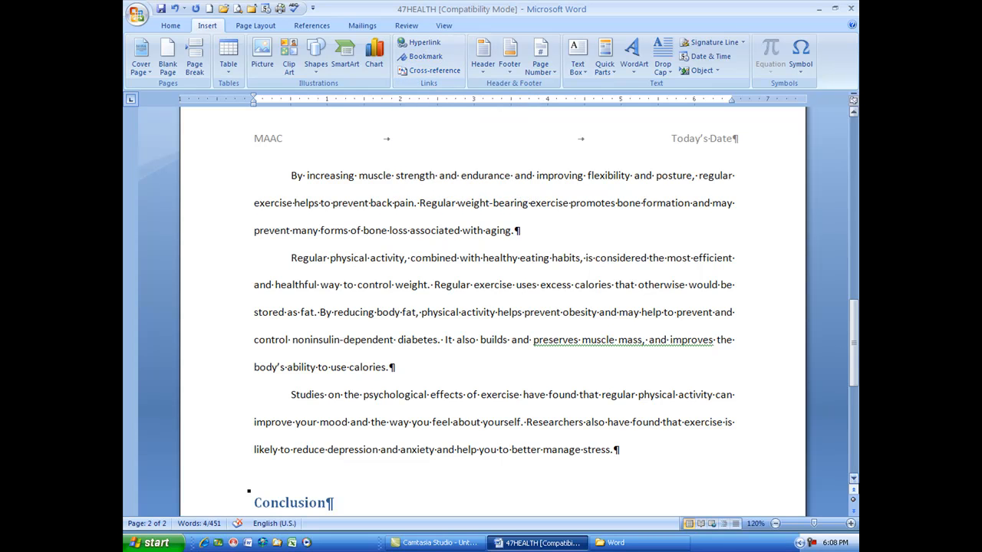
click(853, 502)
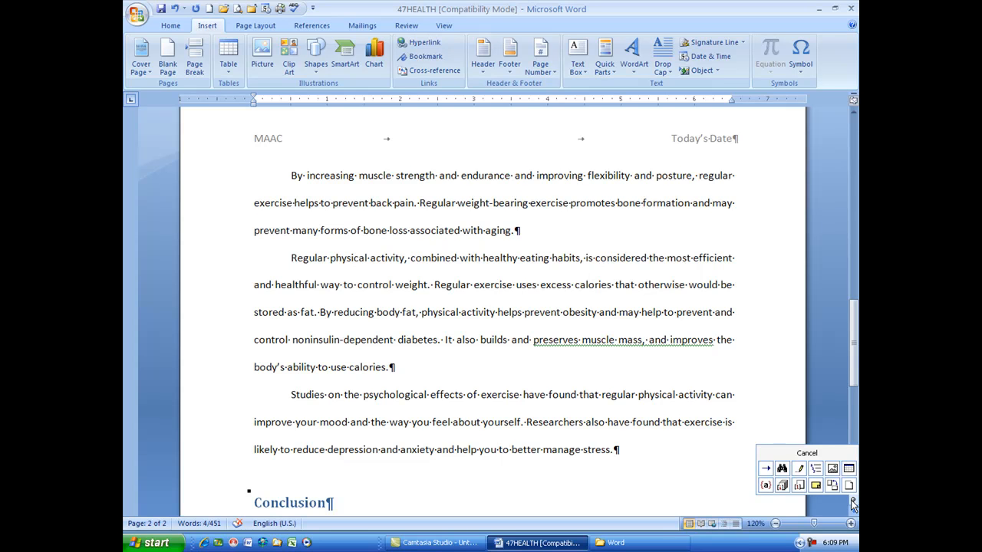
click(766, 469)
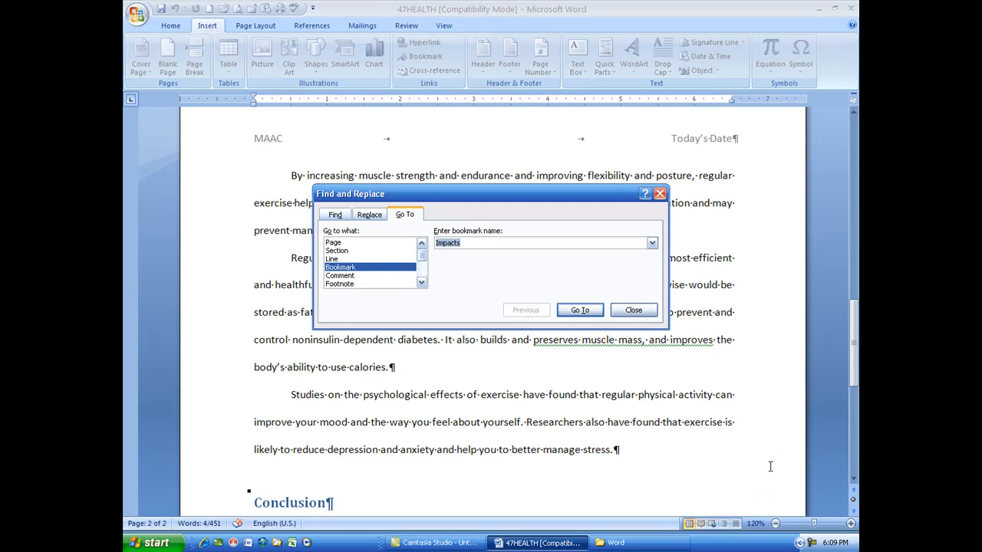
click(651, 244)
click(652, 244)
click(580, 311)
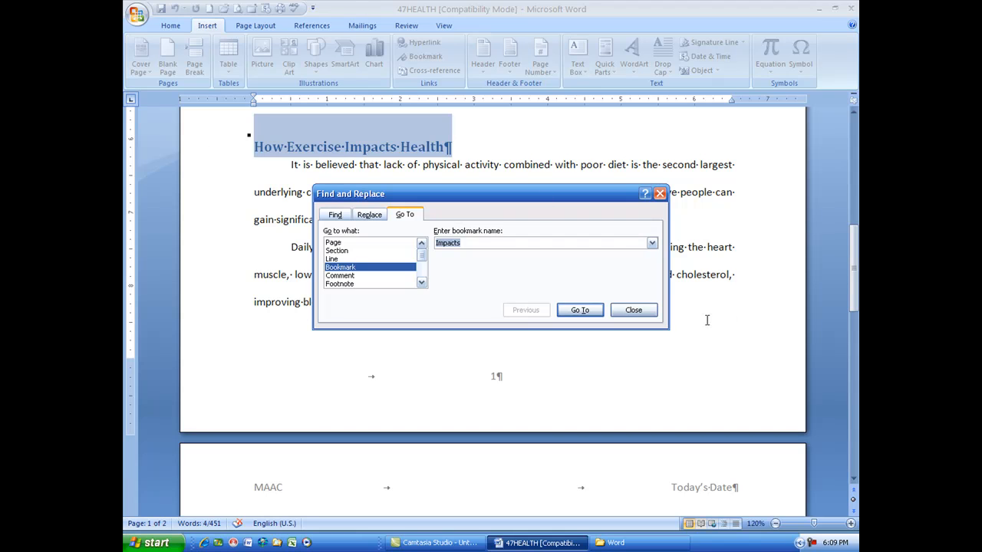
click(646, 313)
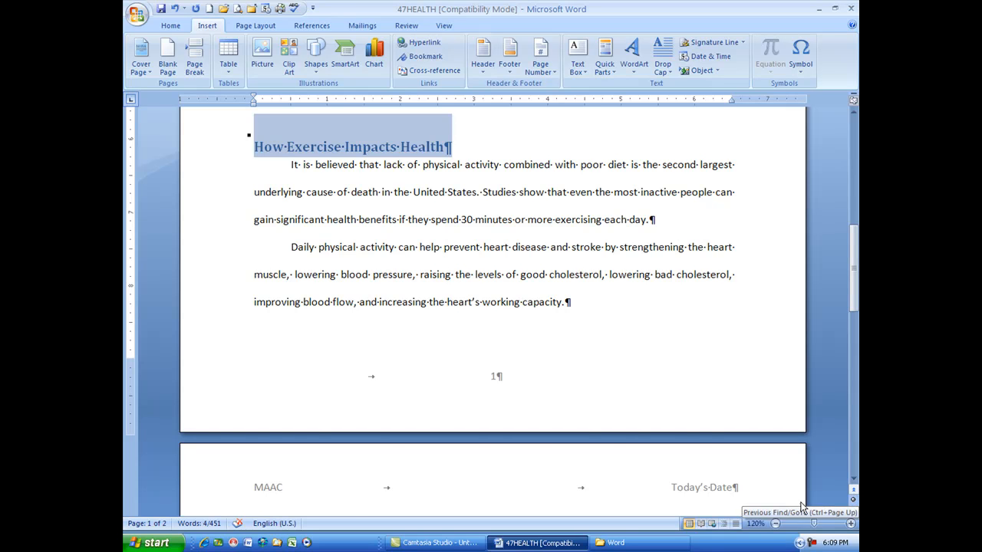
Step: Select "MAAC" in the title block and open Find and Replace for replacing that text
scroll(729, 469, up, 5)
click(600, 426)
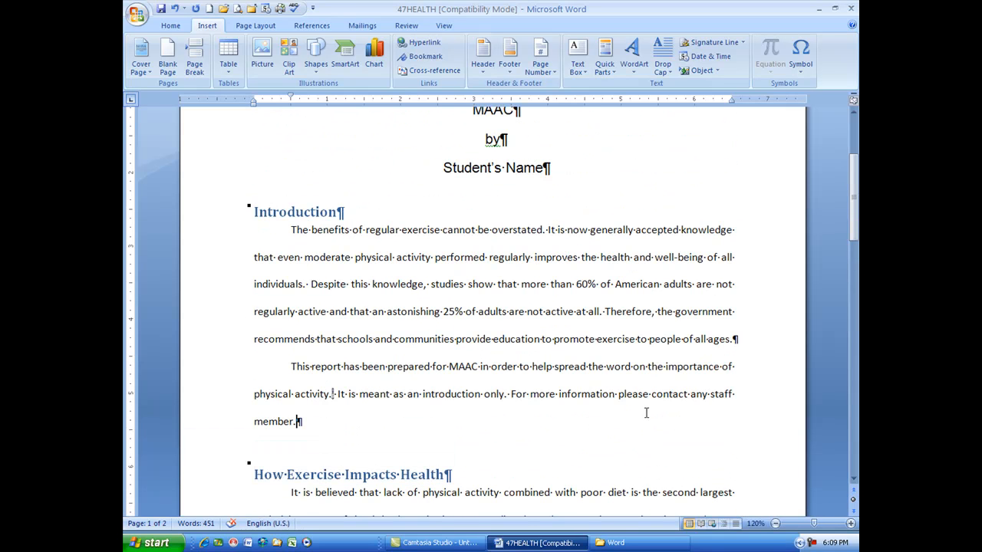
scroll(483, 273, up, 1)
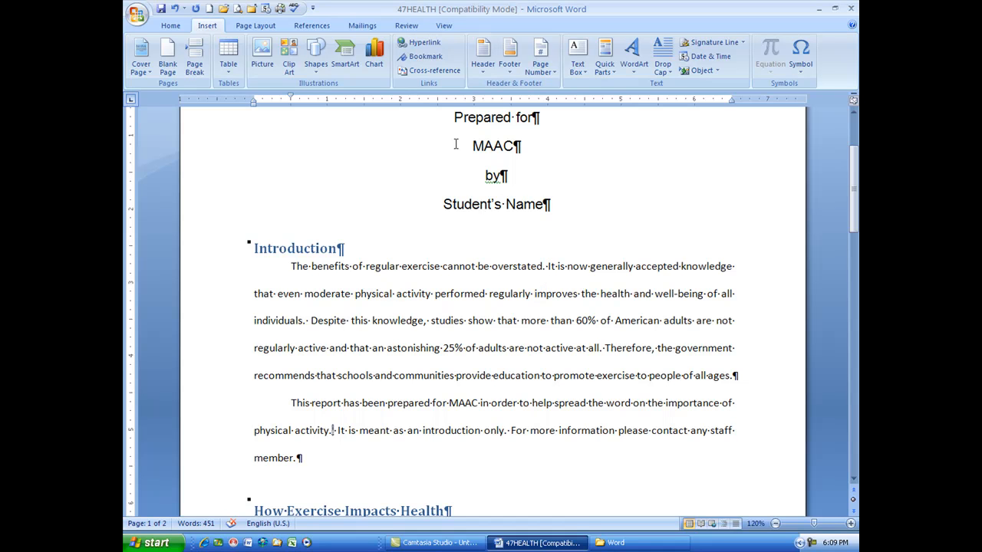
scroll(455, 144, up, 1)
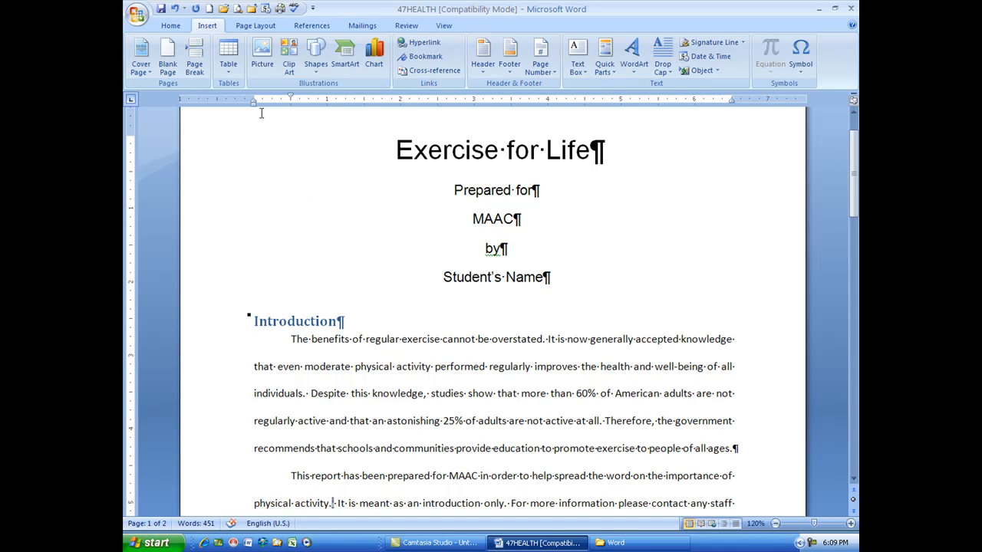
click(171, 28)
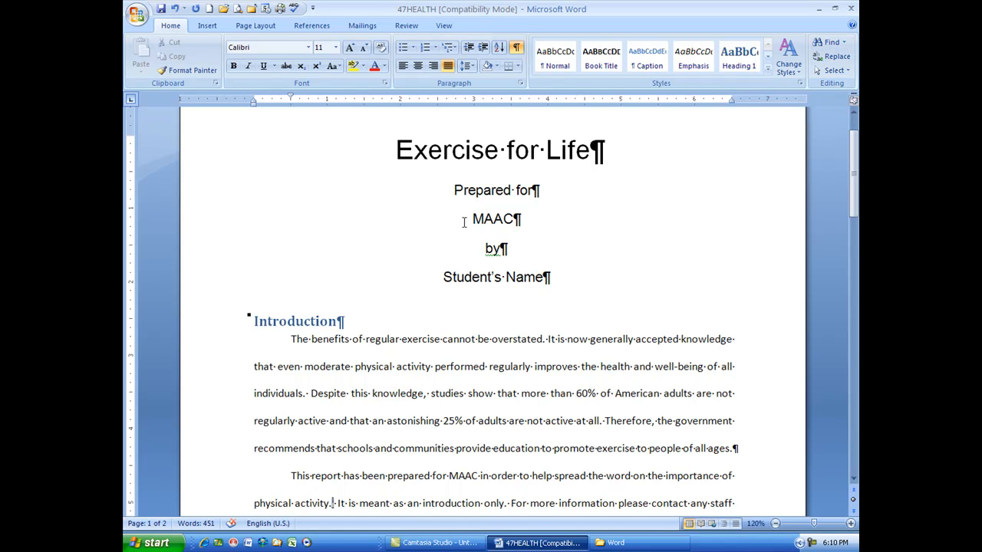
drag(475, 218, 511, 216)
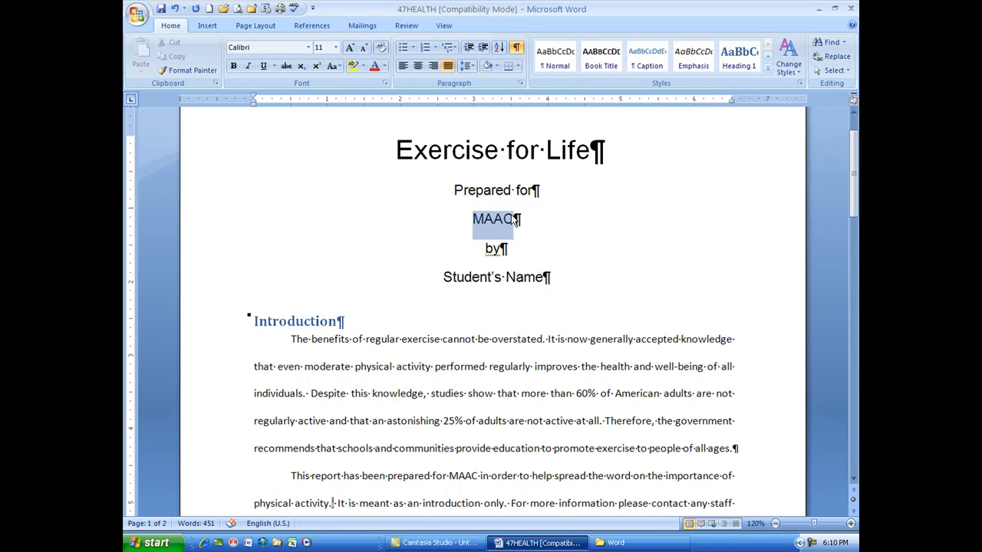
click(823, 43)
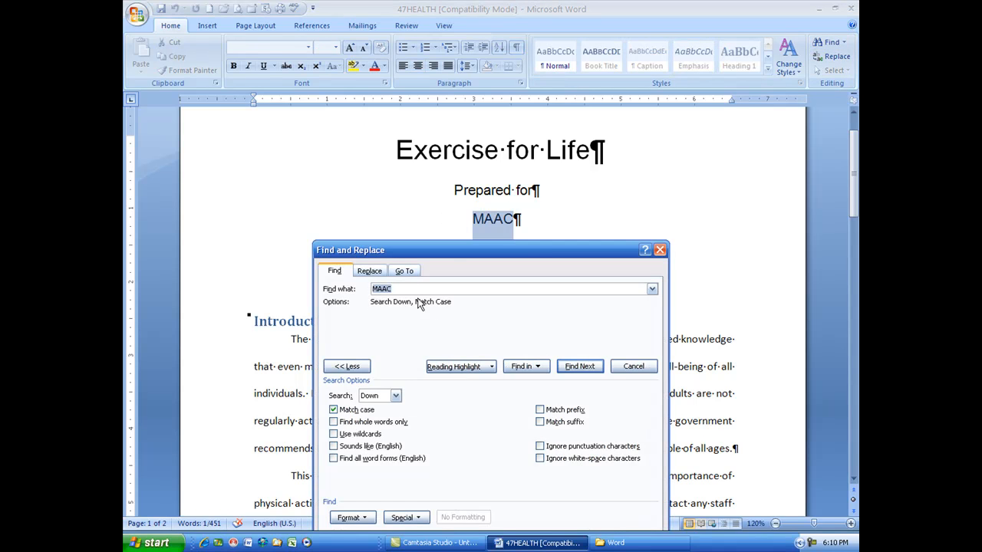
click(374, 273)
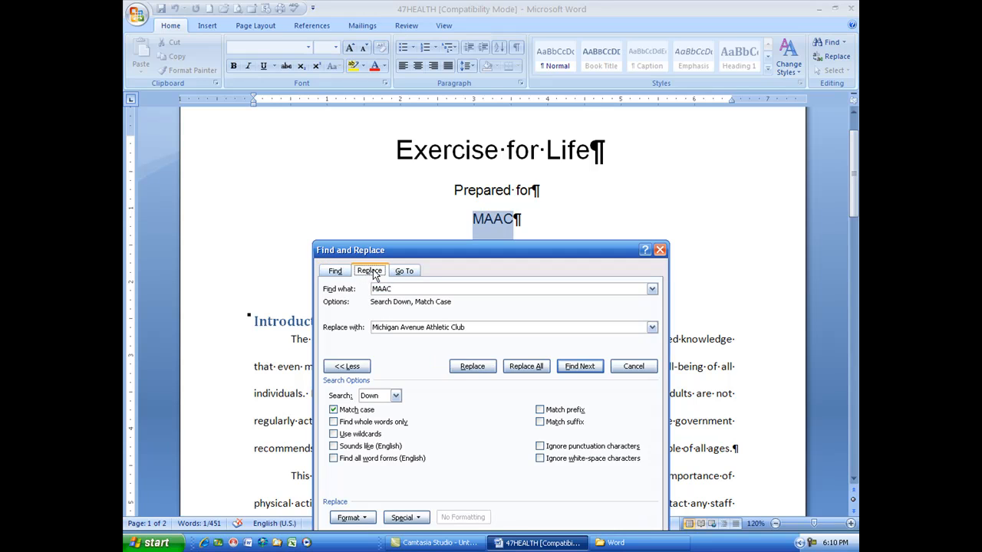
Step: Enter "Michigan Avenue Athletic club" as the replacement text and move the collapsed dialog clear of the body text
drag(475, 328, 307, 298)
text(Micg)
key(BackSpace)
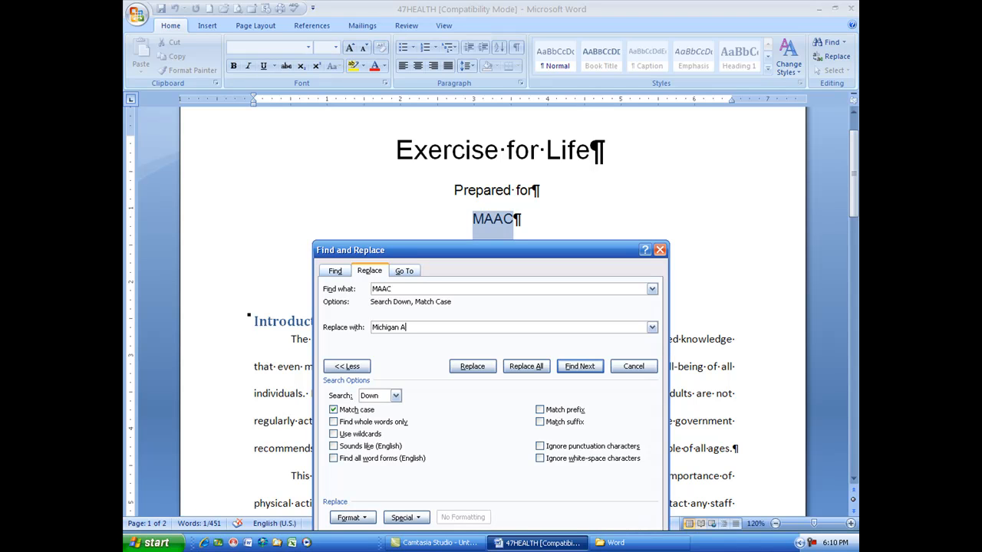
text(higan Avenue Athletic club)
click(345, 368)
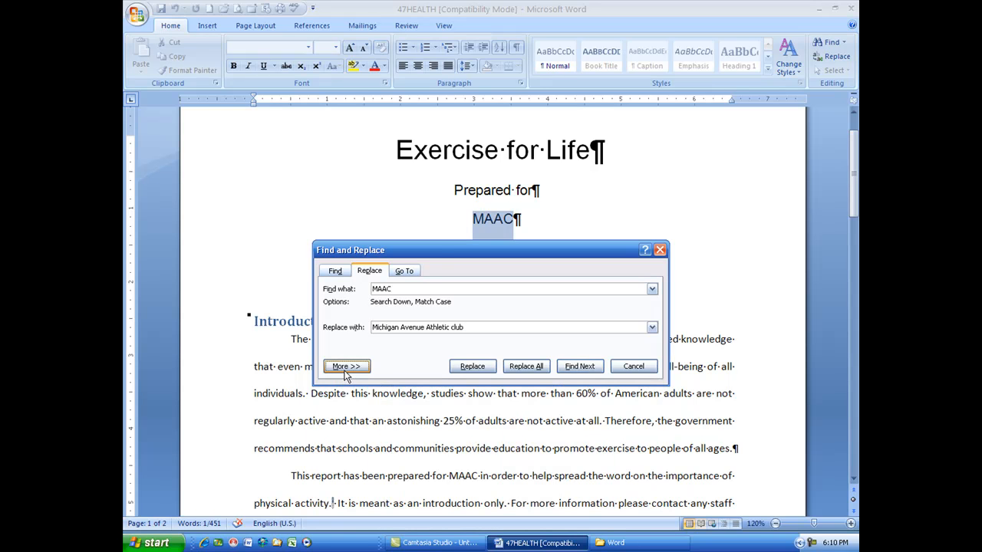
drag(434, 247, 470, 76)
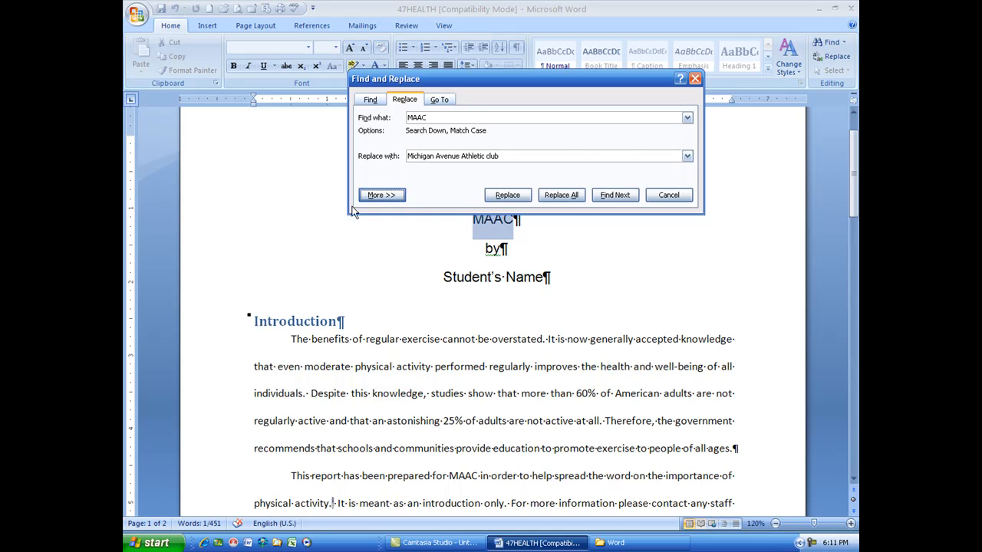
Step: Set the replacement to search the whole document with case matching, and replace all occurrences of "MAAC"
click(379, 197)
click(370, 242)
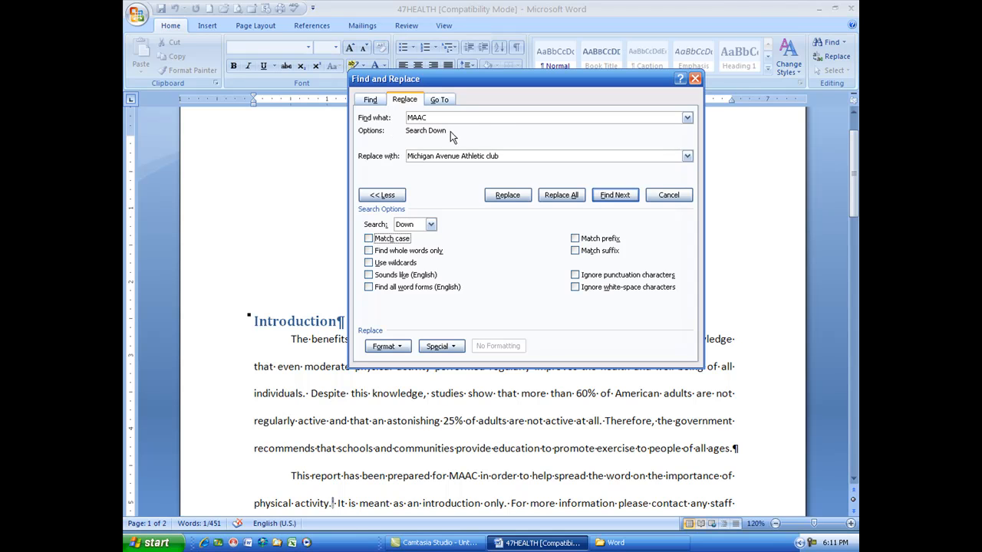
click(430, 224)
click(404, 253)
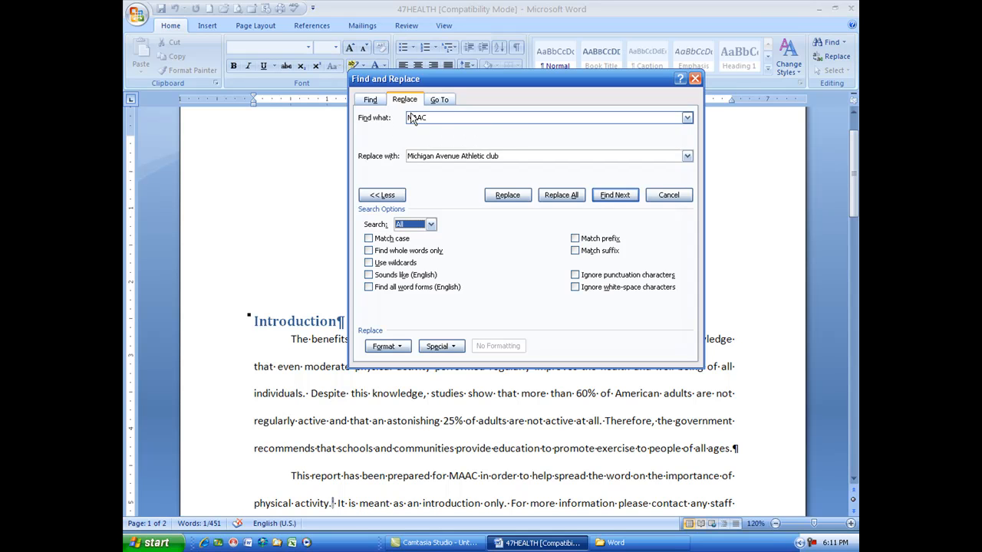
click(374, 243)
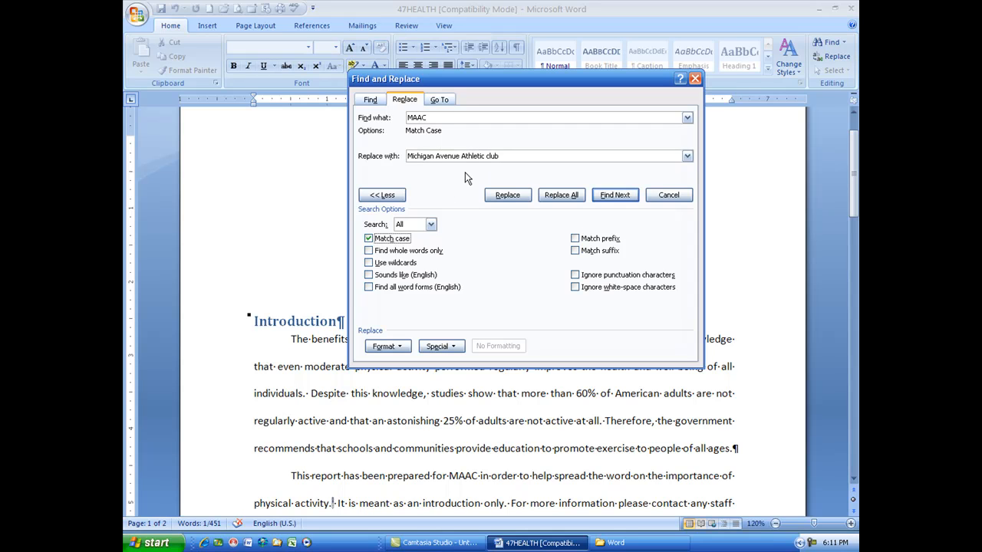
click(562, 196)
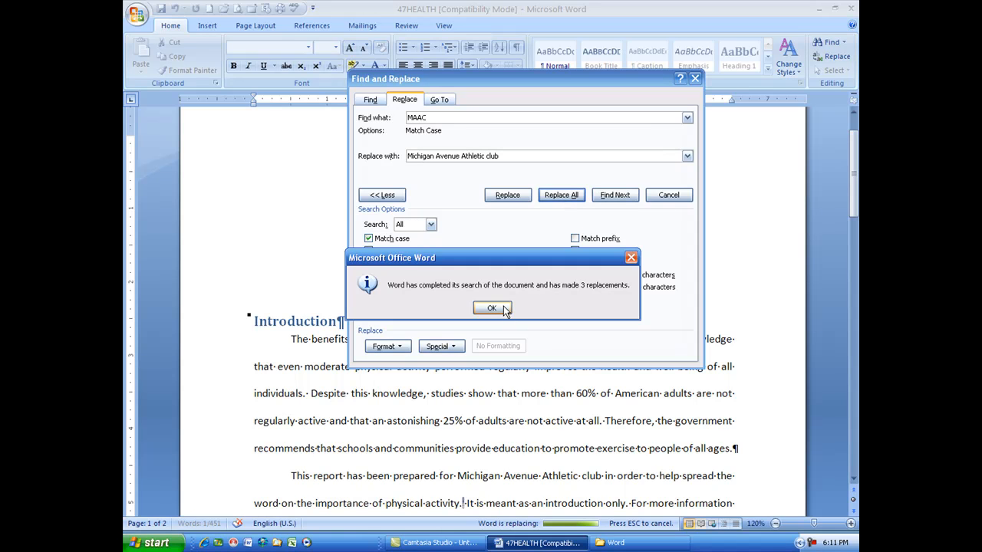
click(492, 307)
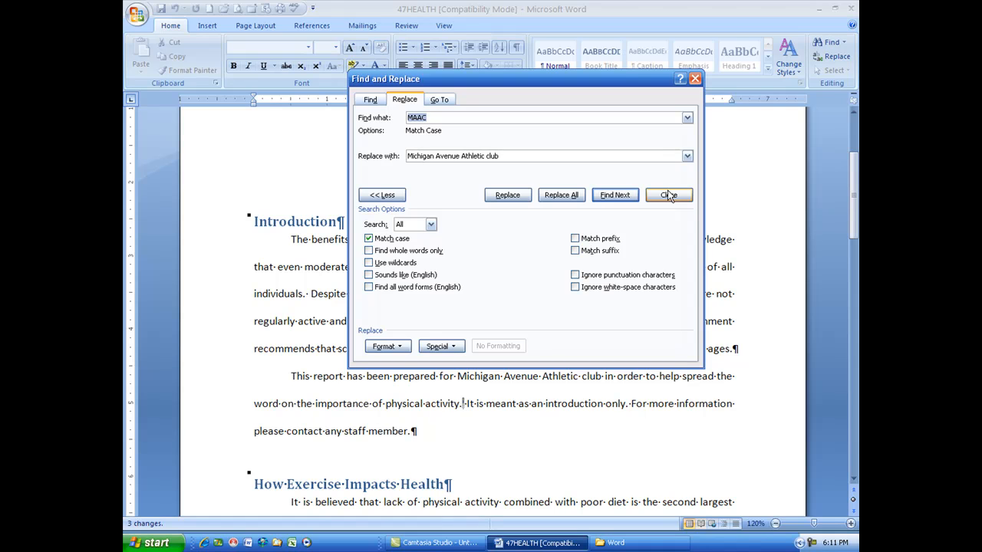
Step: Check the replaced club name in the title block, view the special search characters, and close Find and Replace
drag(619, 76, 630, 359)
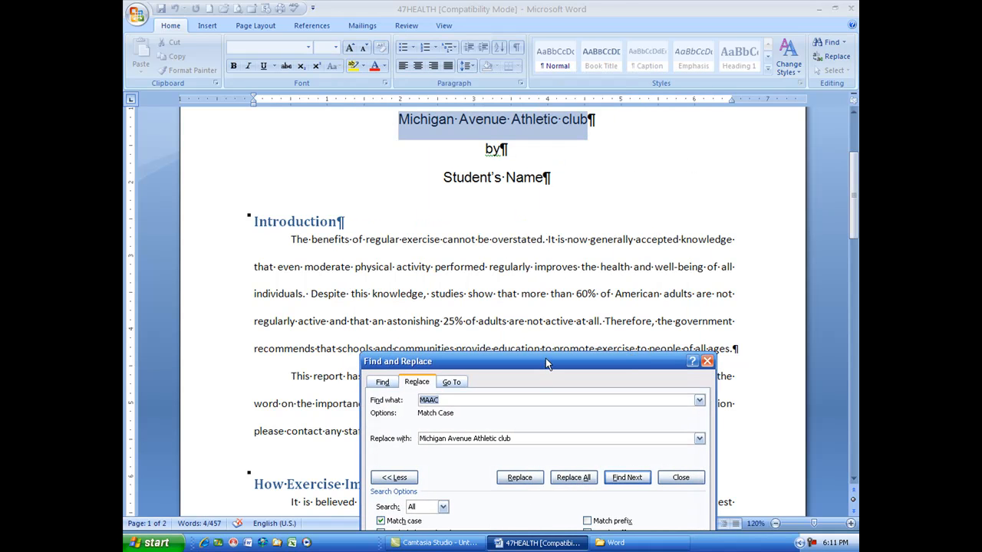
drag(545, 360, 527, 111)
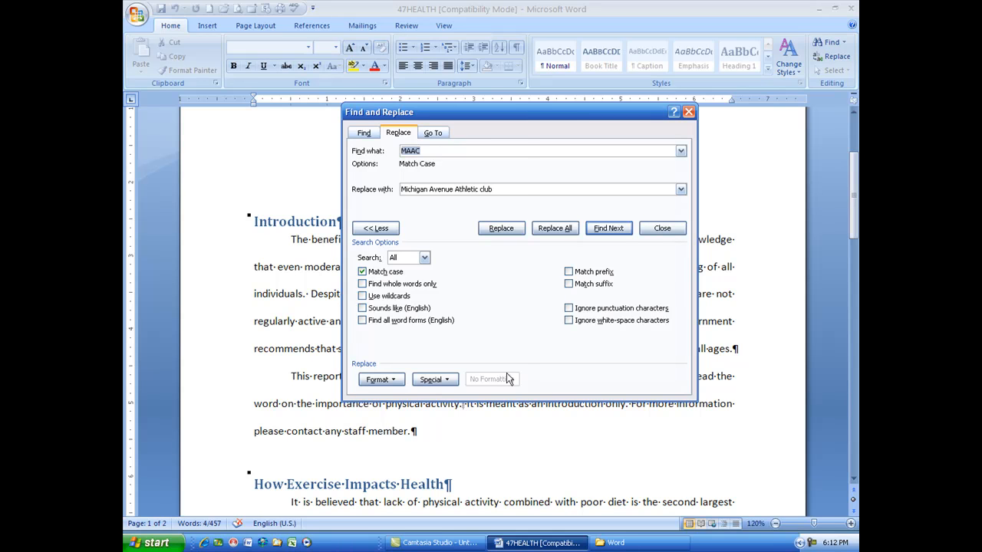
click(445, 381)
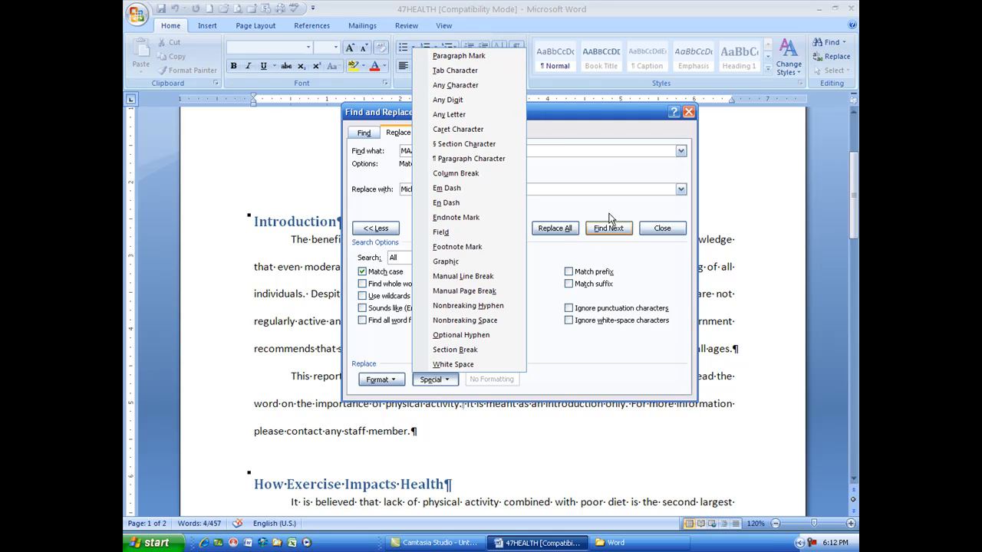
click(689, 113)
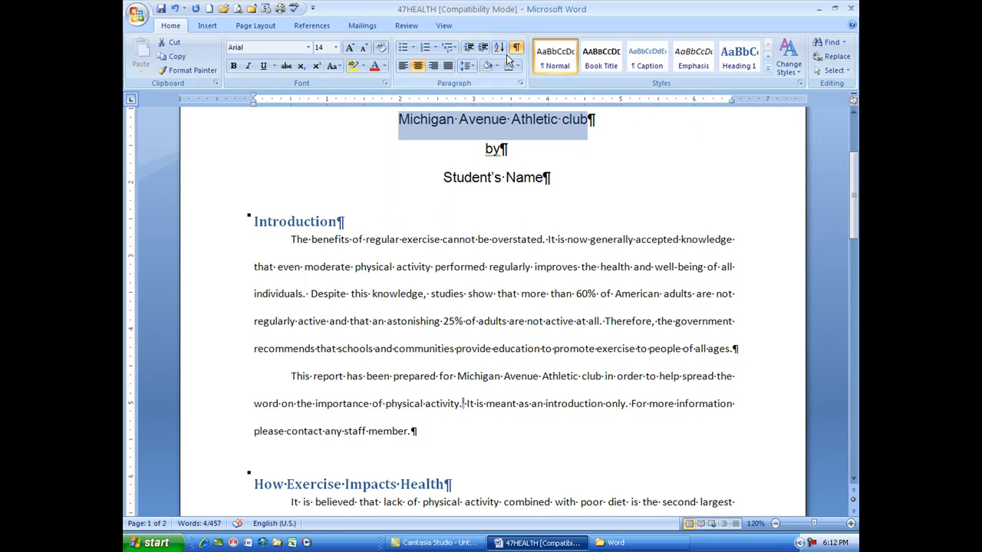
Step: Review the replaced club name in the page header, title block and Introduction
scroll(555, 313, down, 5)
scroll(493, 314, down, 10)
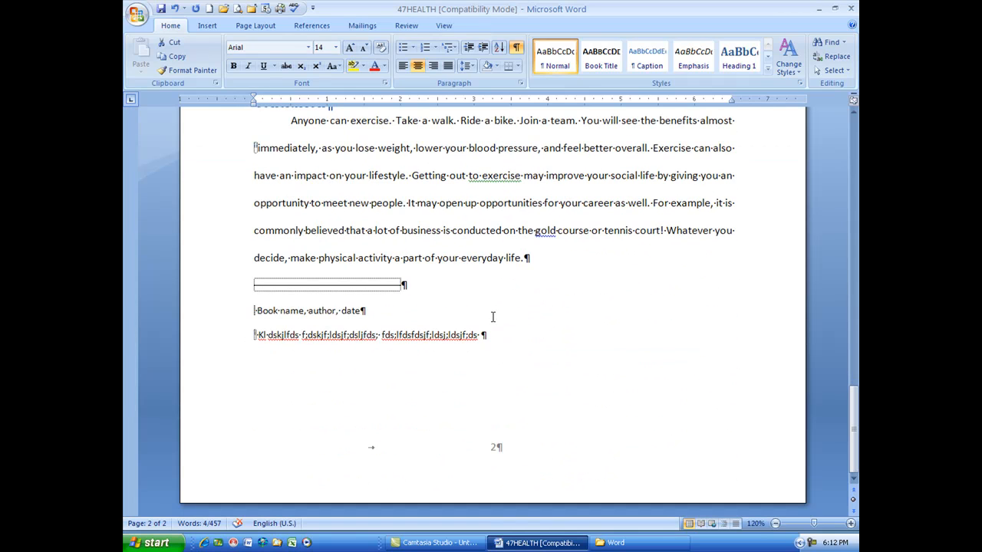
scroll(493, 317, up, 5)
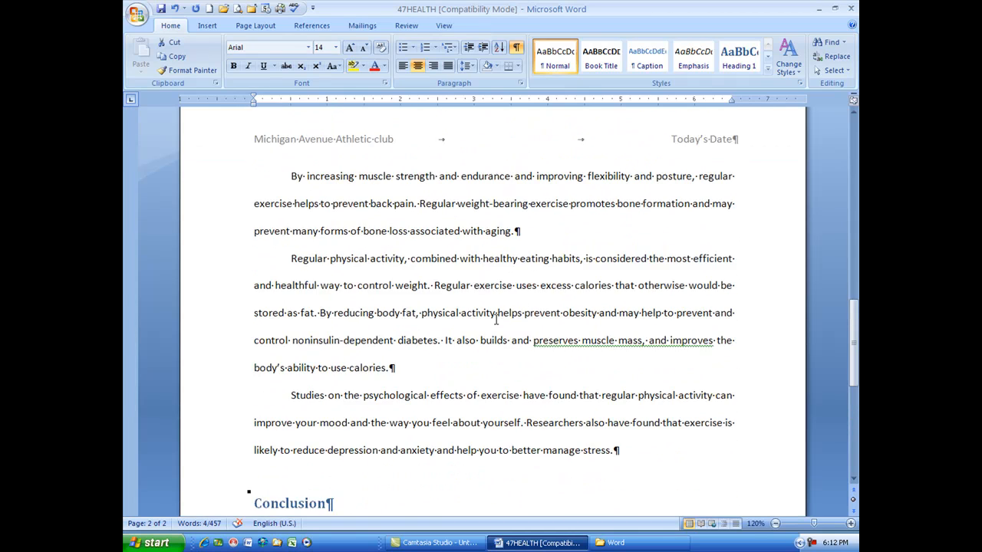
scroll(497, 320, up, 2)
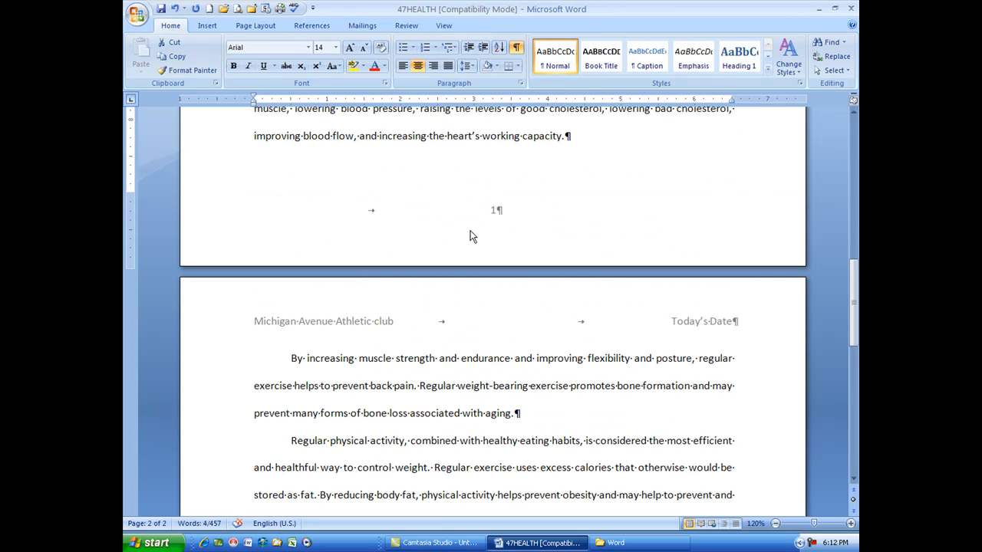
scroll(500, 234, up, 6)
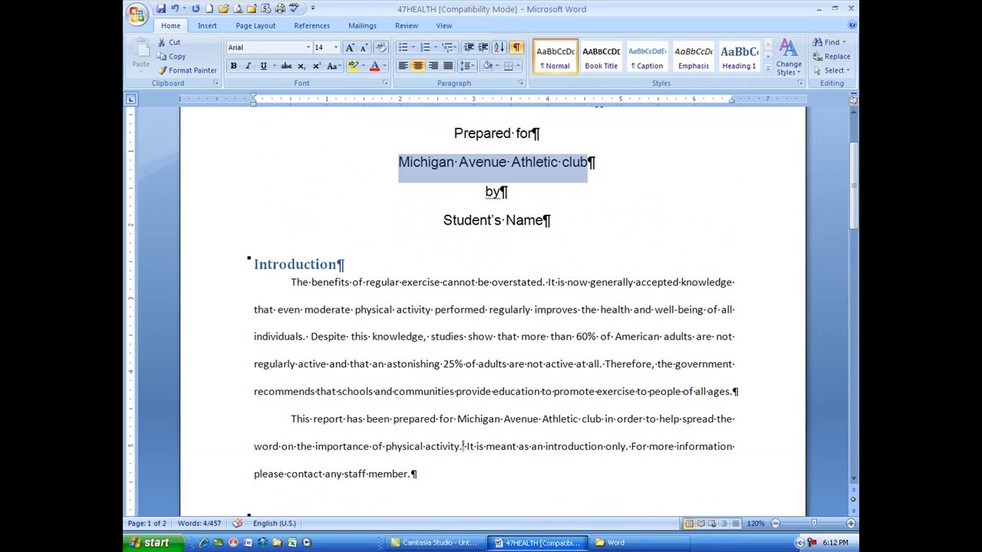